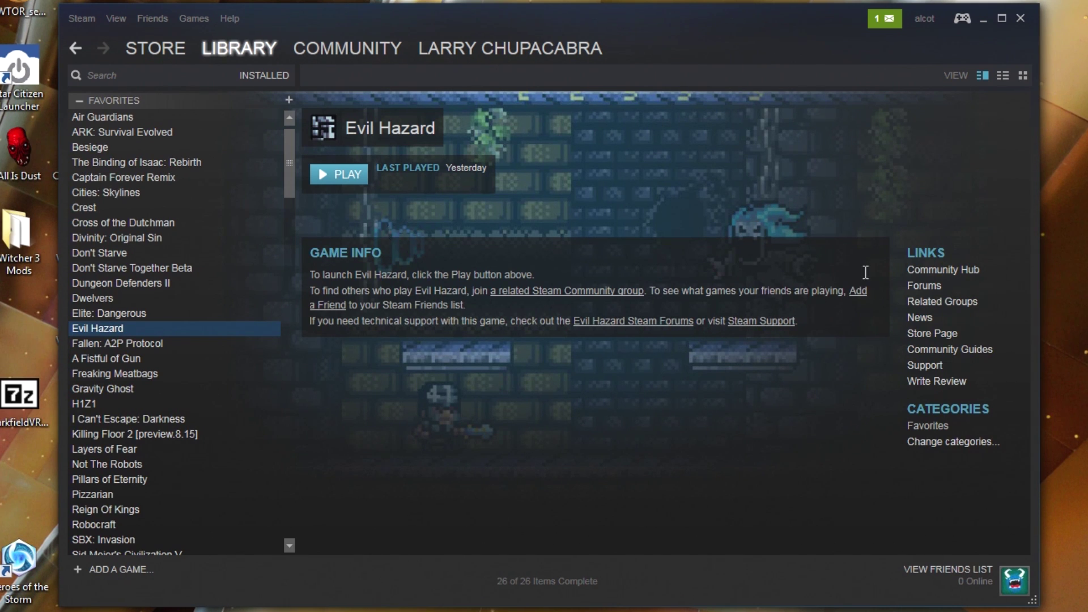
- Open Evil Hazard's Community Hub and view its Videos tab, which is still empty
click(943, 270)
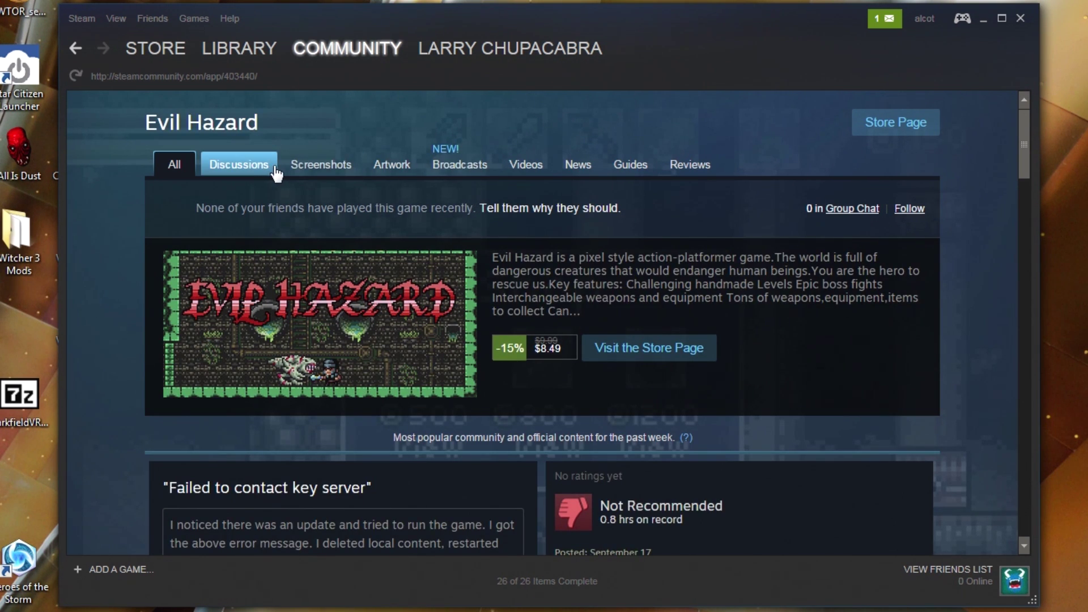
click(527, 165)
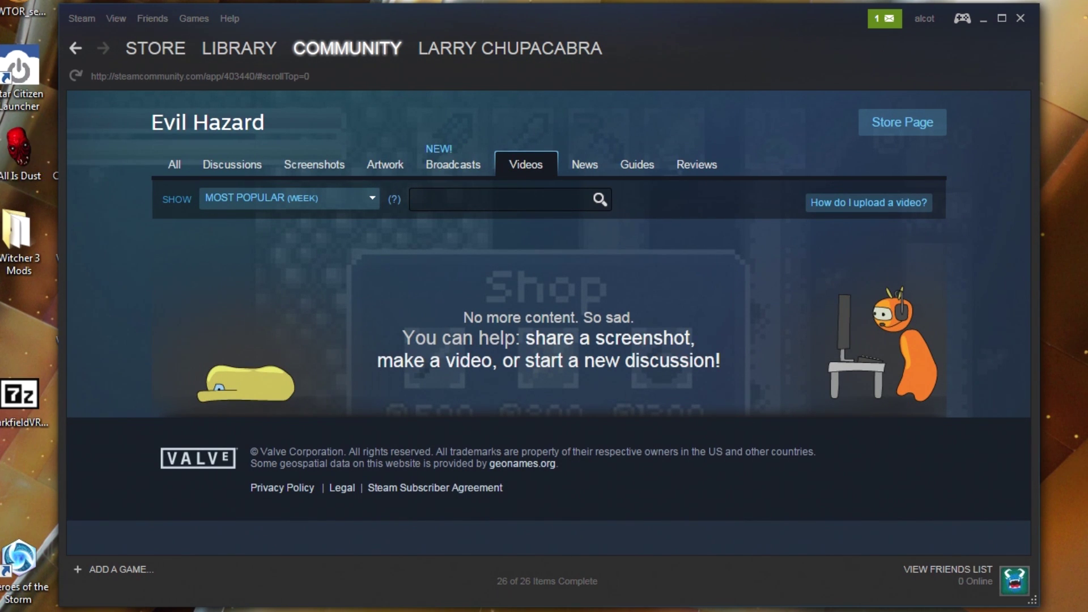
- Select Elite: Dangerous in the library and open its Community Hub
click(226, 51)
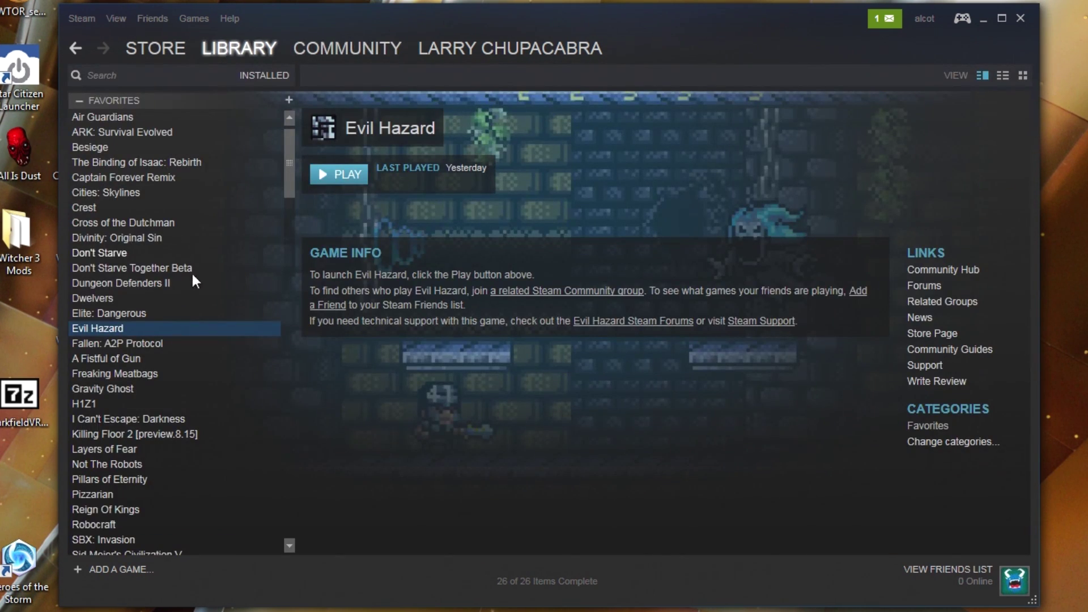
scroll(193, 283, down, 2)
click(143, 222)
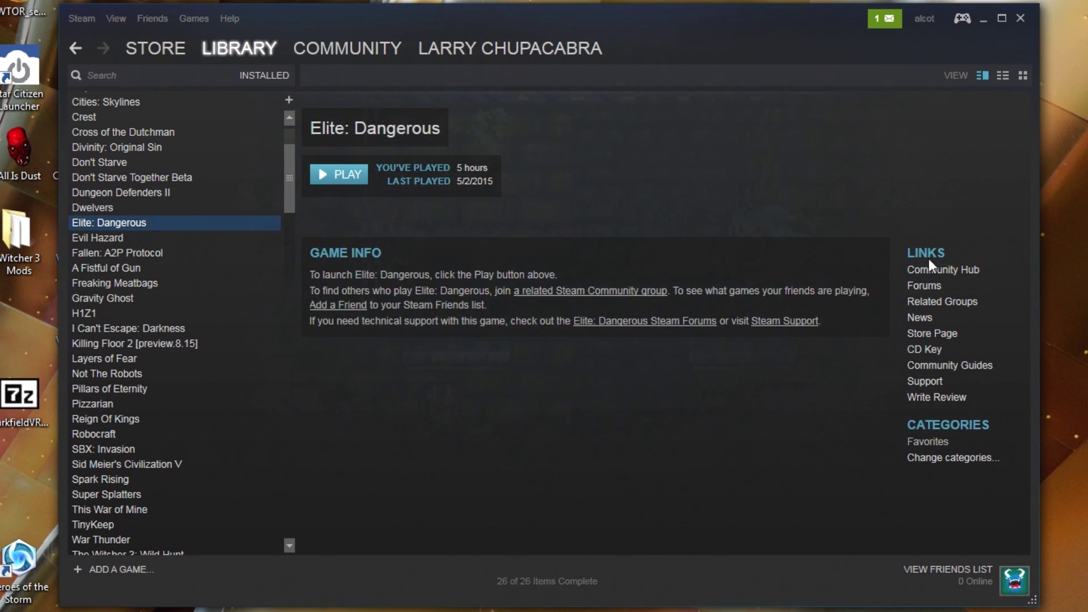
click(932, 268)
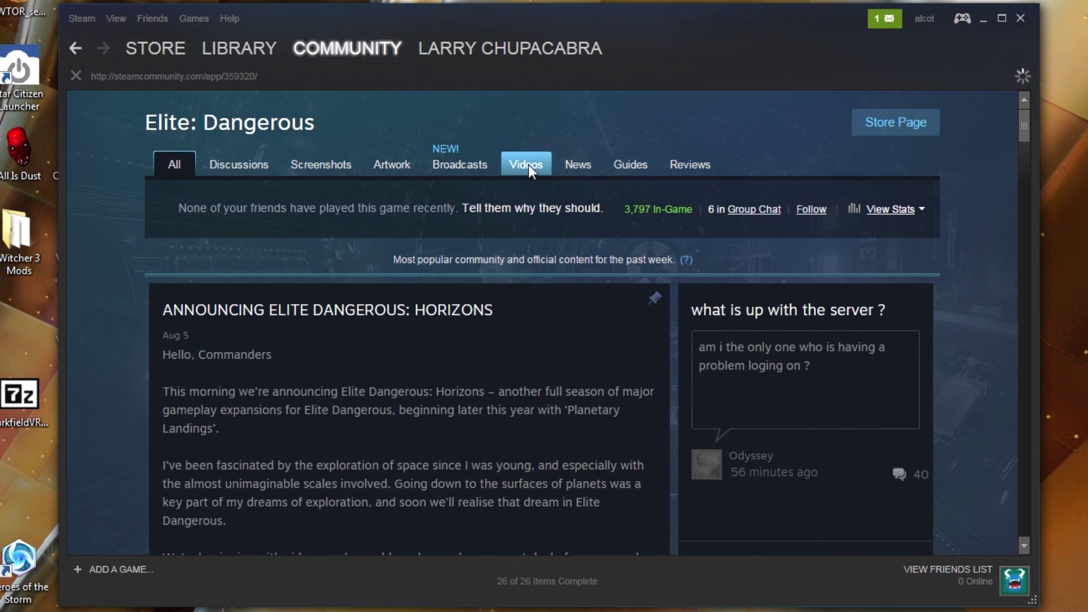
- Browse the Elite: Dangerous Videos tab of this week's most popular user uploads
click(528, 164)
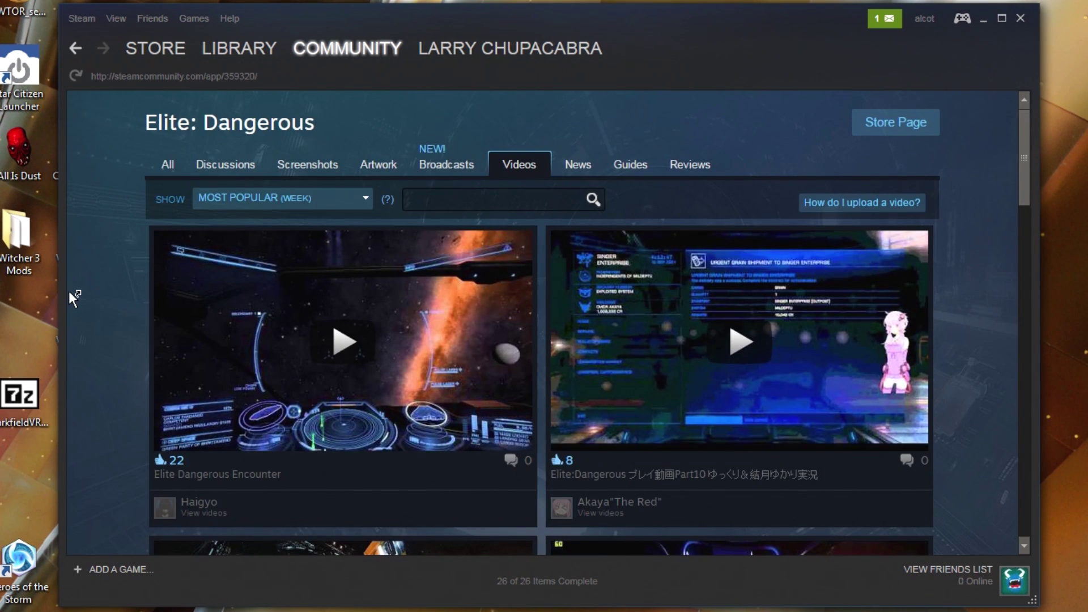
scroll(69, 291, down, 10)
scroll(119, 306, down, 12)
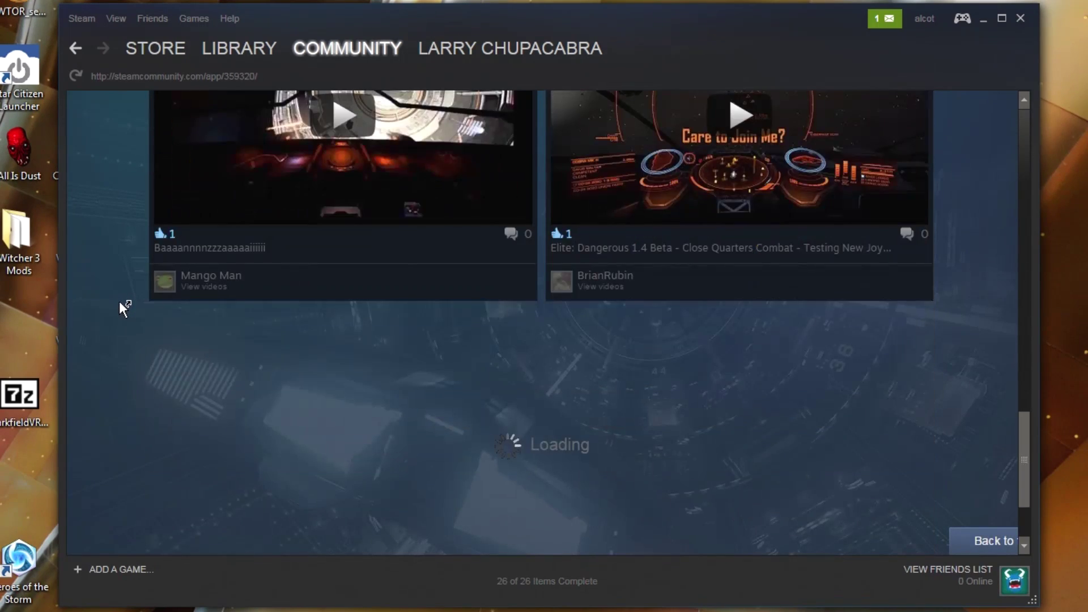
scroll(119, 301, up, 15)
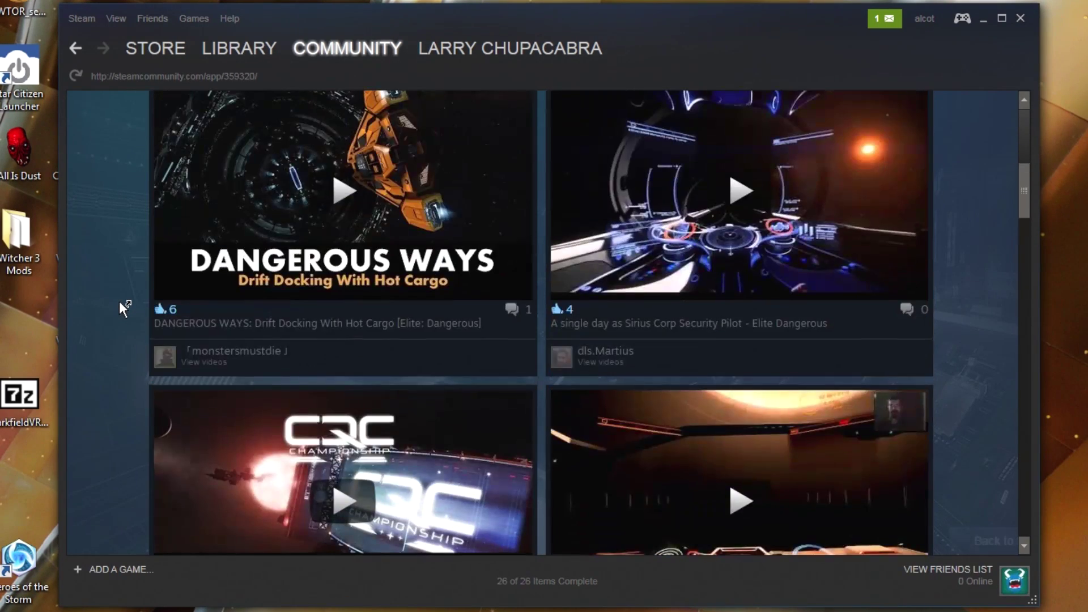
scroll(119, 301, up, 8)
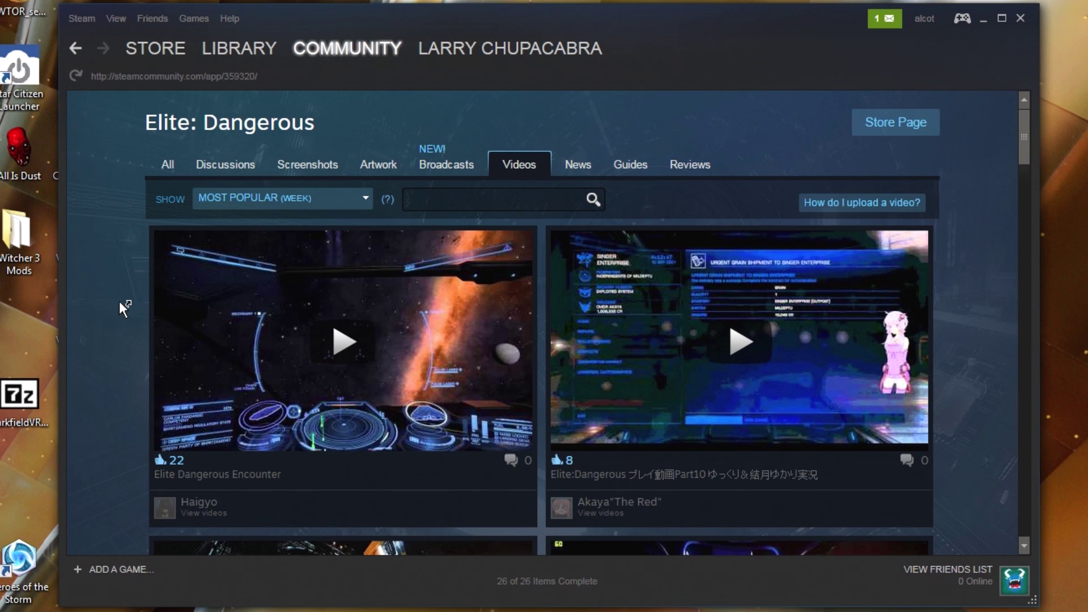
scroll(491, 366, down, 4)
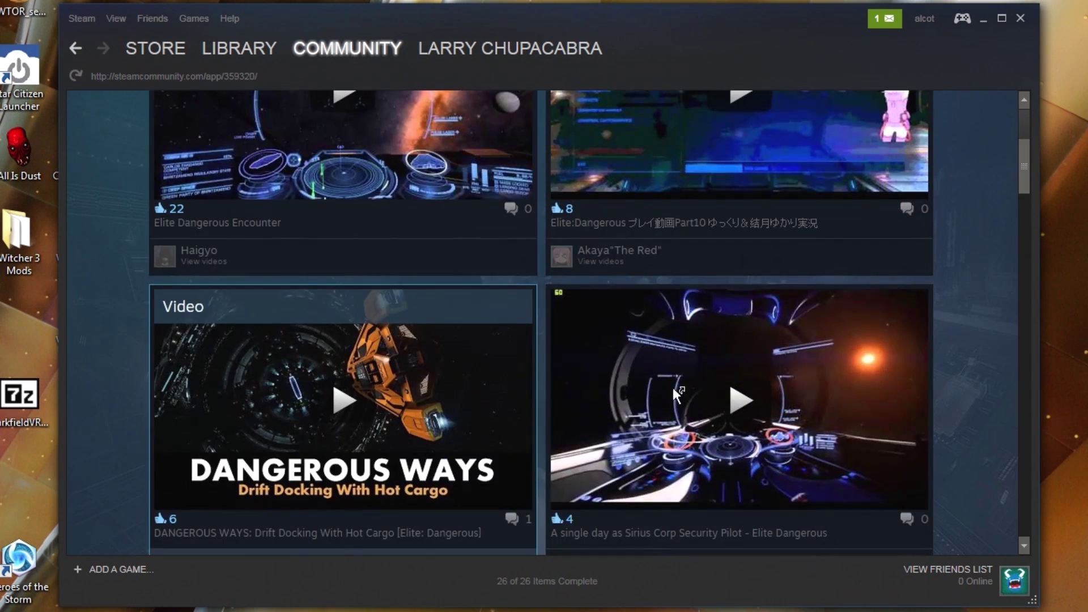
scroll(638, 375, down, 15)
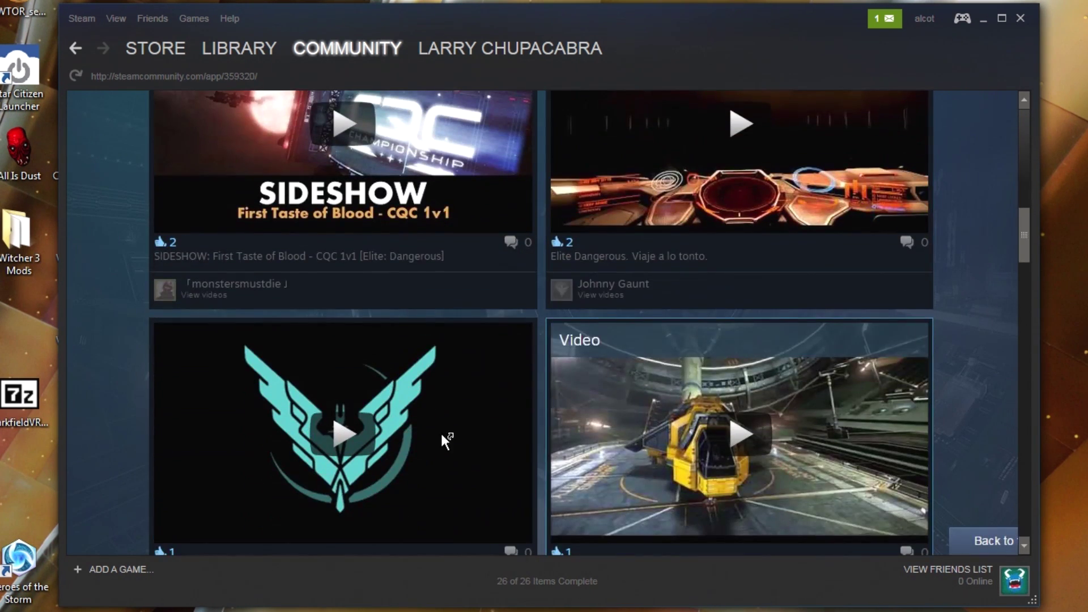
scroll(713, 397, down, 5)
scroll(715, 393, up, 15)
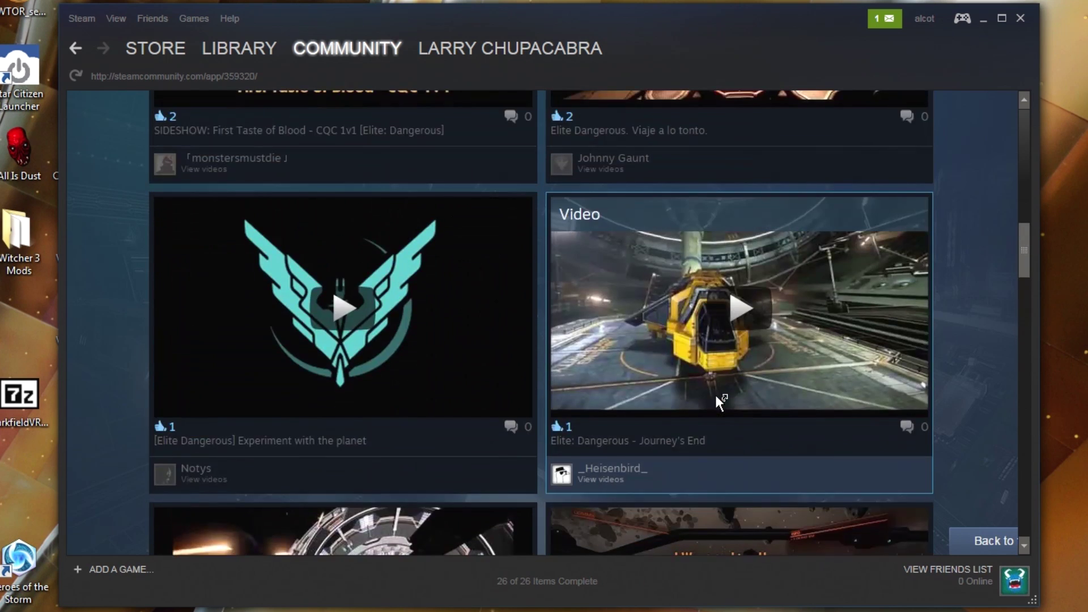
scroll(716, 393, up, 6)
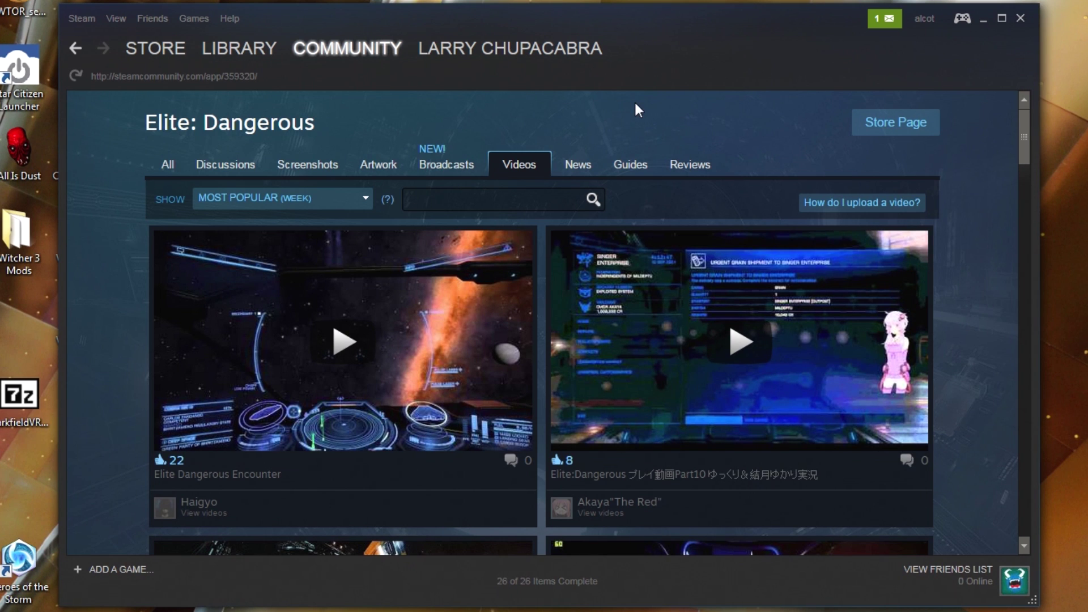
mouse_move(547, 44)
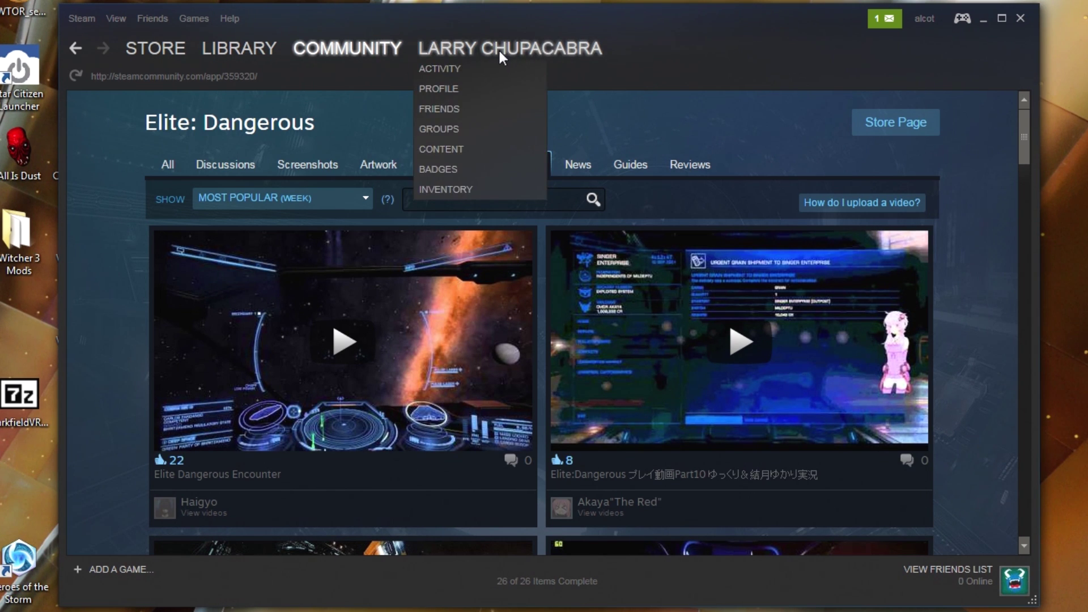
- Open your profile's shared content and switch to its Videos list of 293 uploads
click(448, 152)
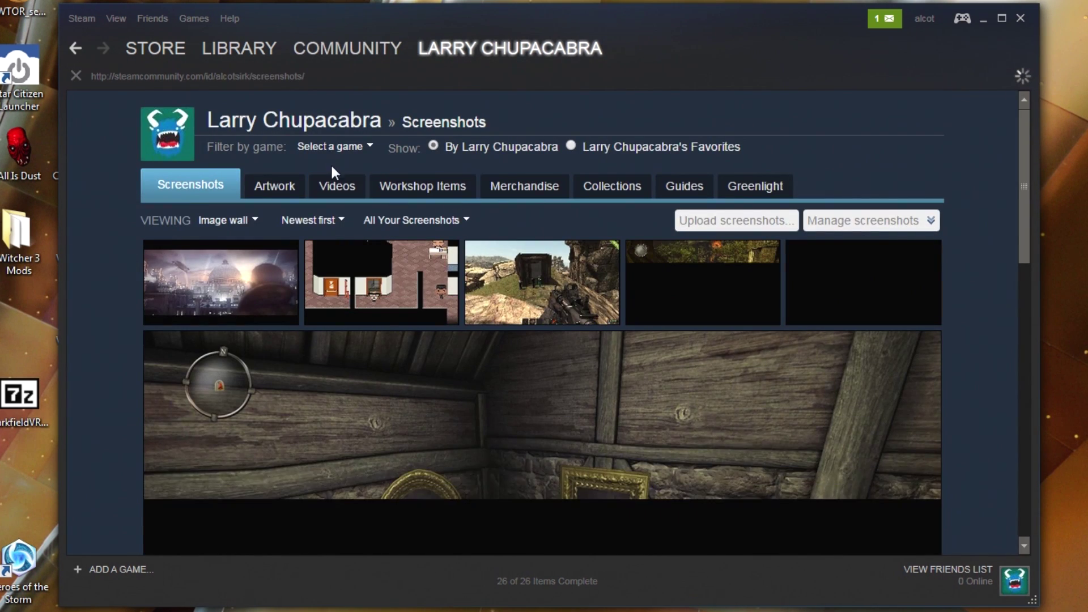
scroll(542, 323, down, 5)
scroll(542, 323, up, 5)
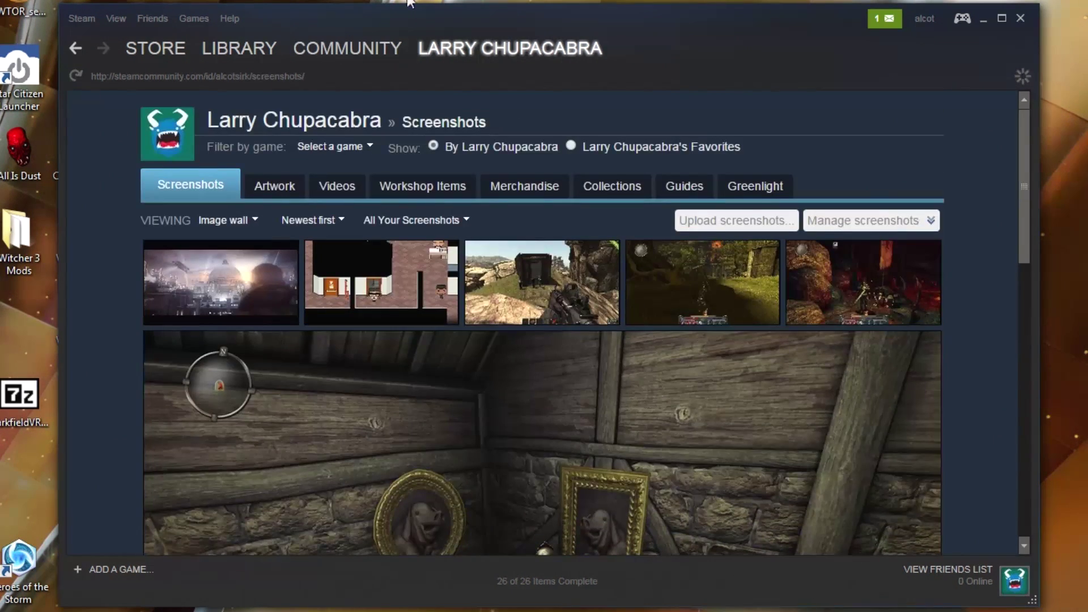
scroll(605, 316, down, 10)
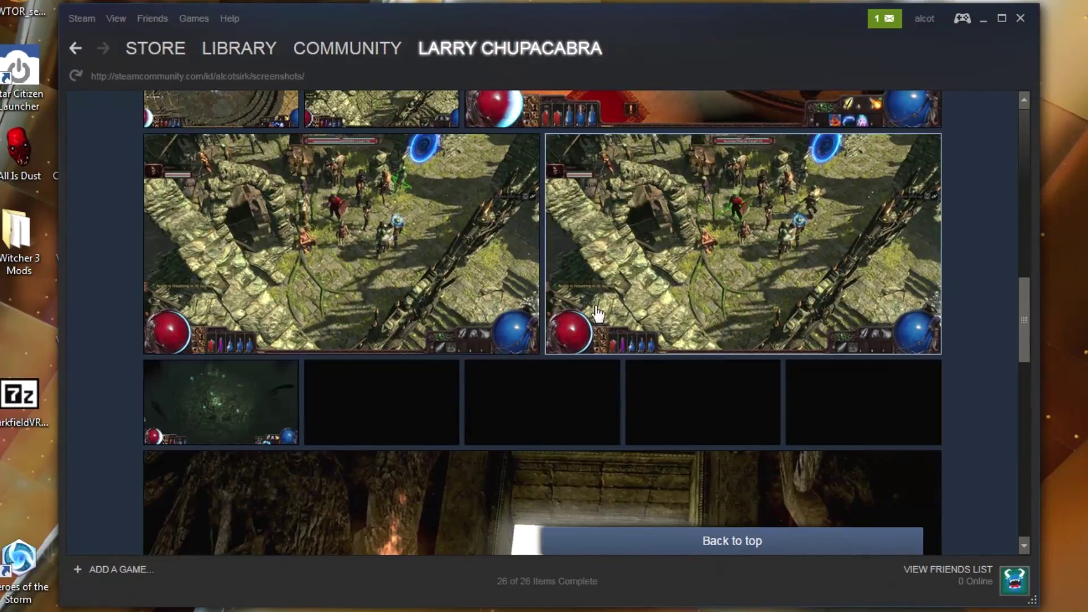
scroll(639, 323, down, 8)
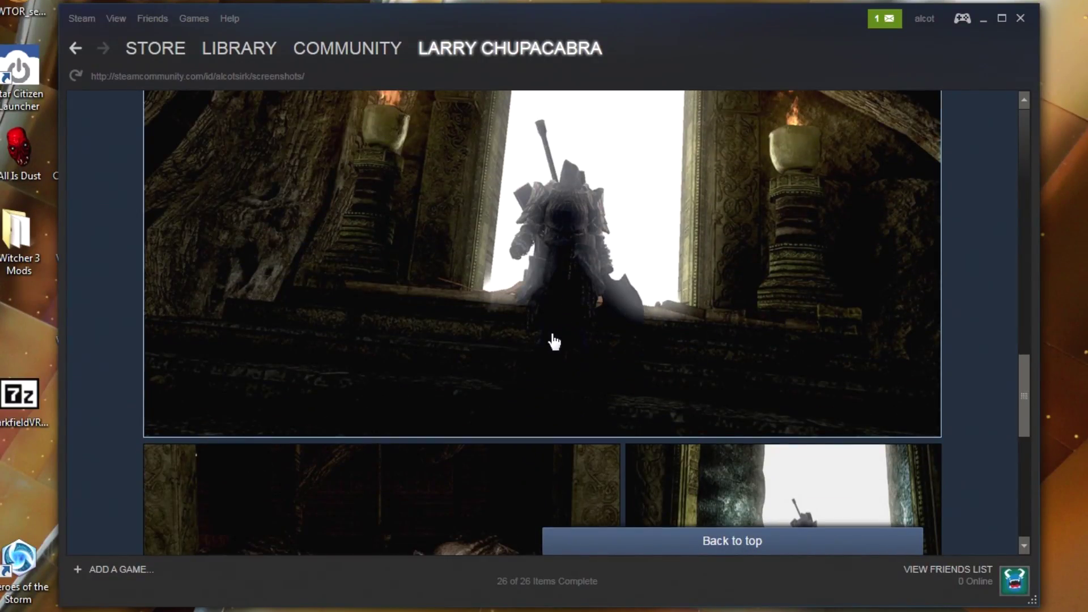
scroll(554, 341, up, 5)
scroll(554, 341, down, 5)
scroll(555, 342, up, 12)
scroll(555, 343, up, 10)
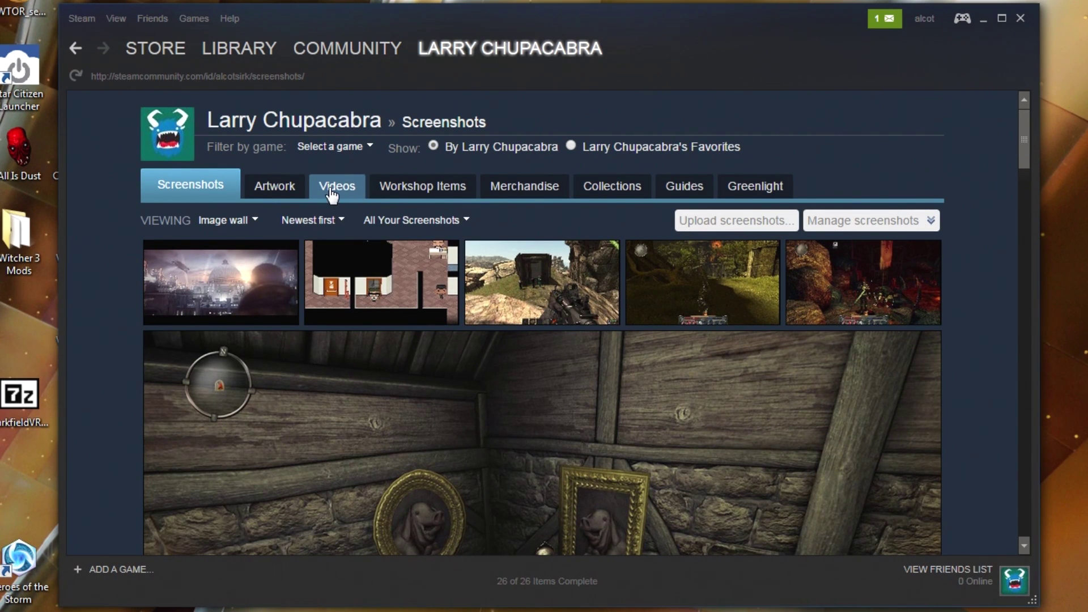
click(332, 194)
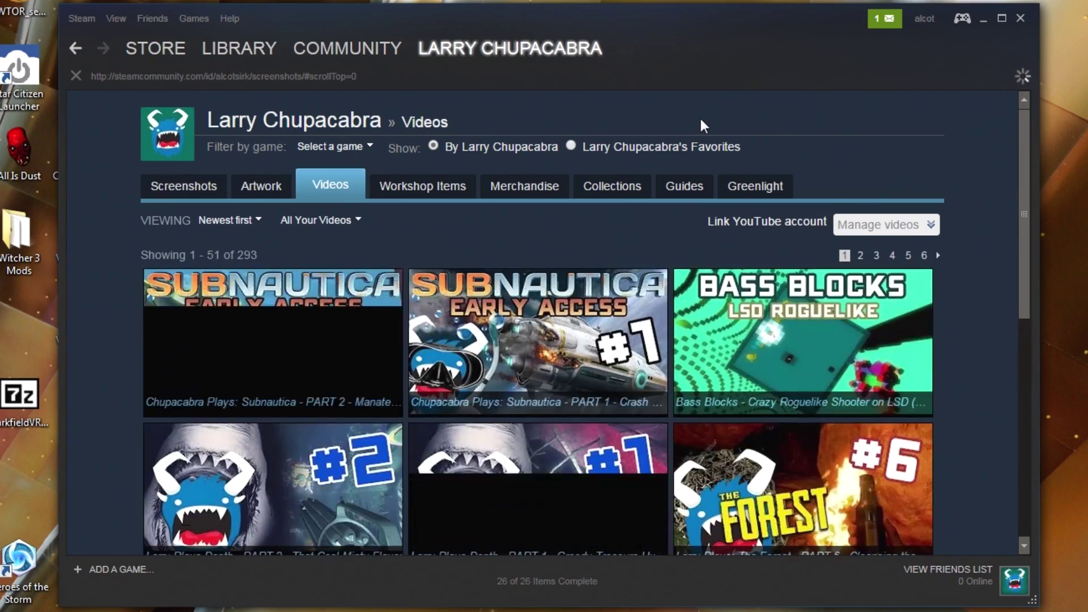
scroll(824, 247, down, 5)
scroll(824, 246, down, 5)
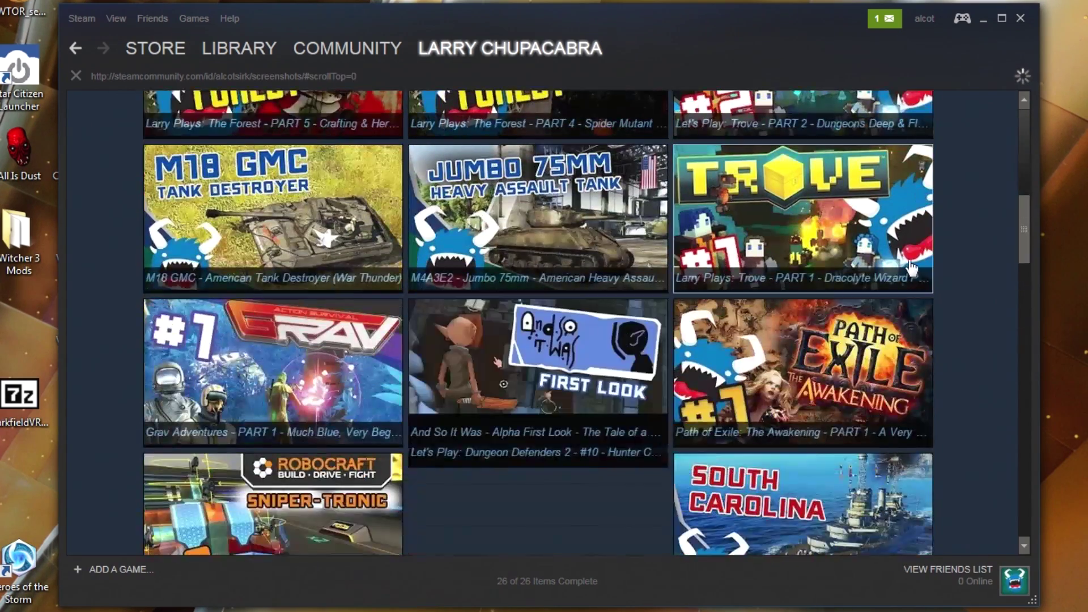
scroll(1011, 312, down, 4)
scroll(1006, 293, down, 5)
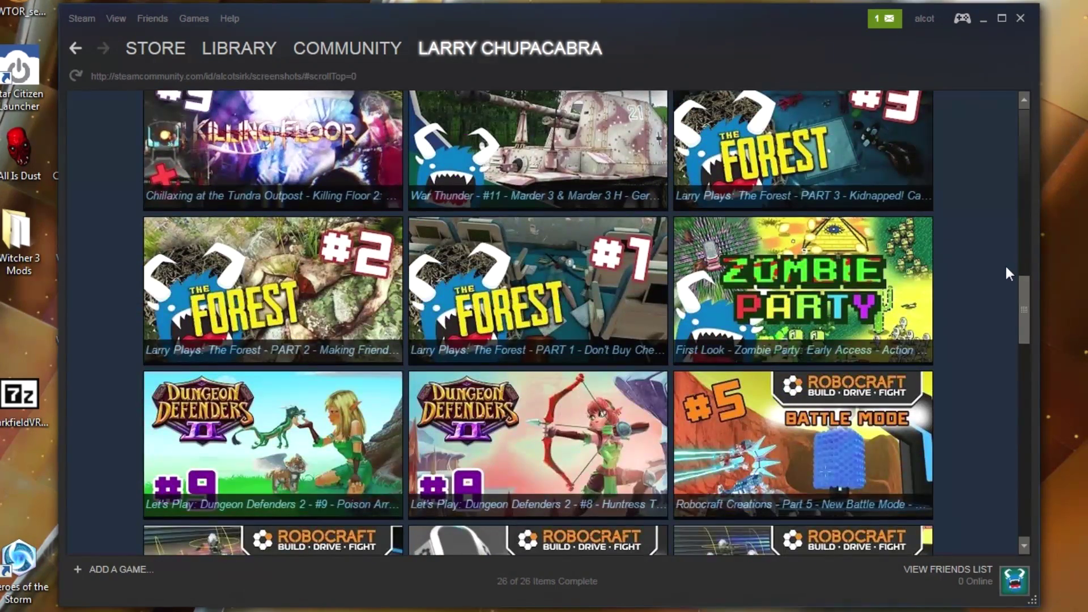
scroll(1008, 271, up, 18)
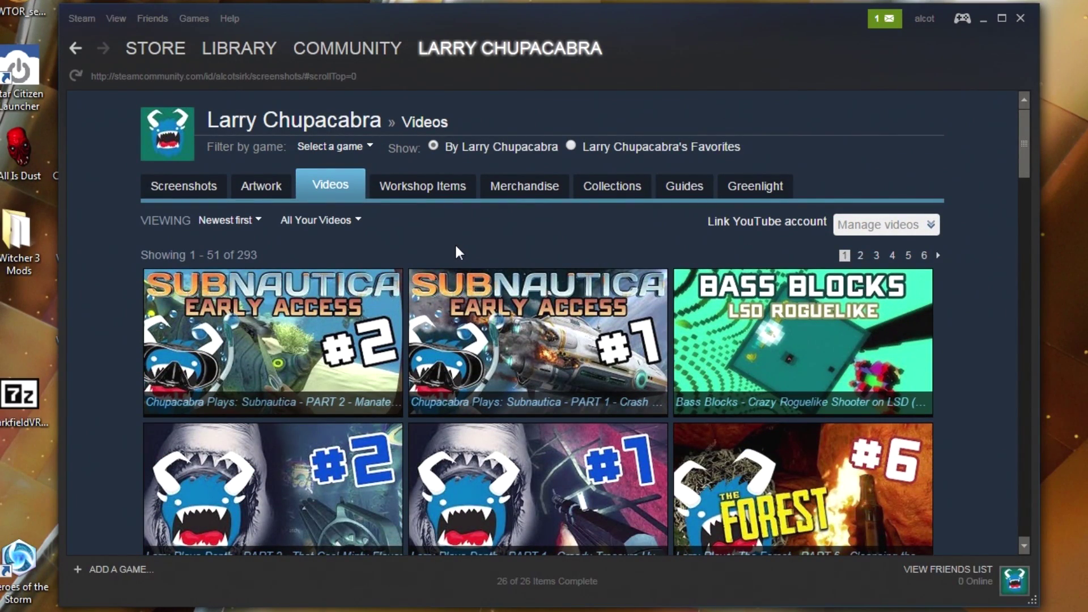
scroll(117, 296, down, 5)
scroll(119, 300, up, 5)
click(788, 224)
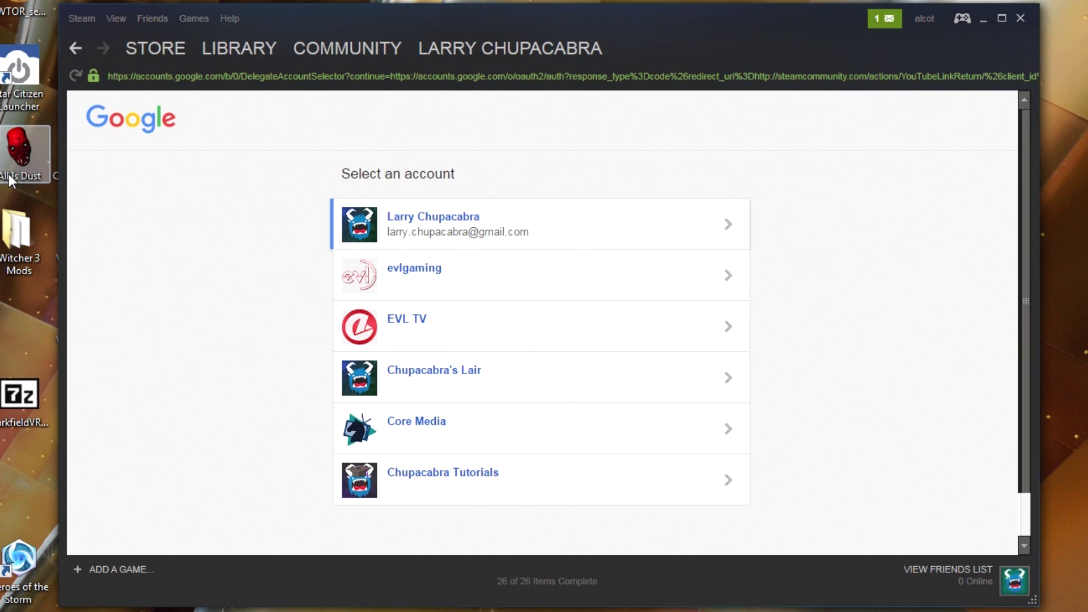
- Link the chosen Google account's YouTube channel, reaching the list of 535 videos to add
click(395, 216)
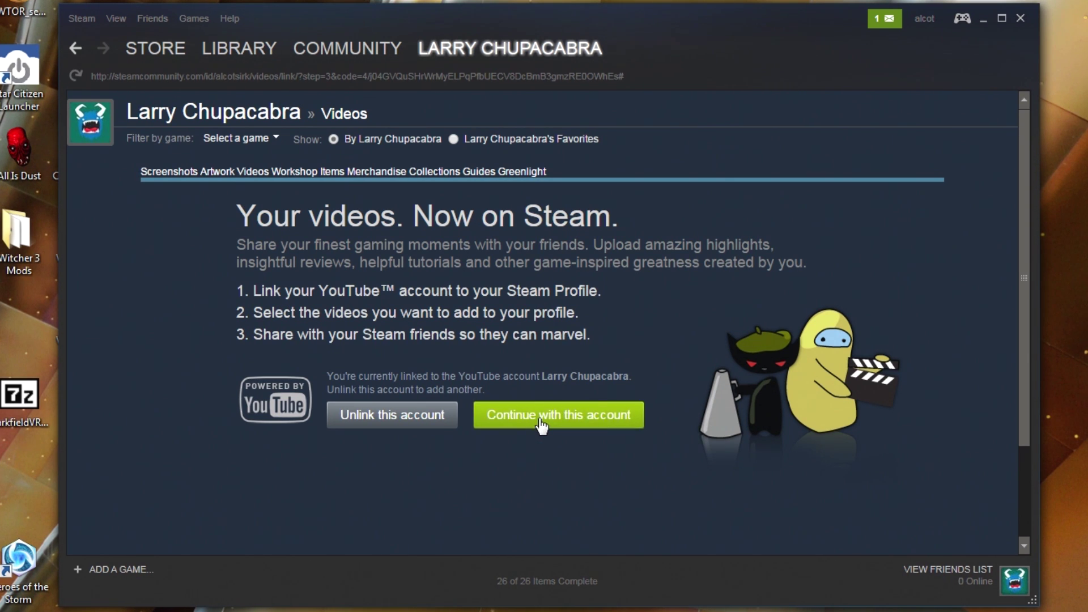
click(558, 415)
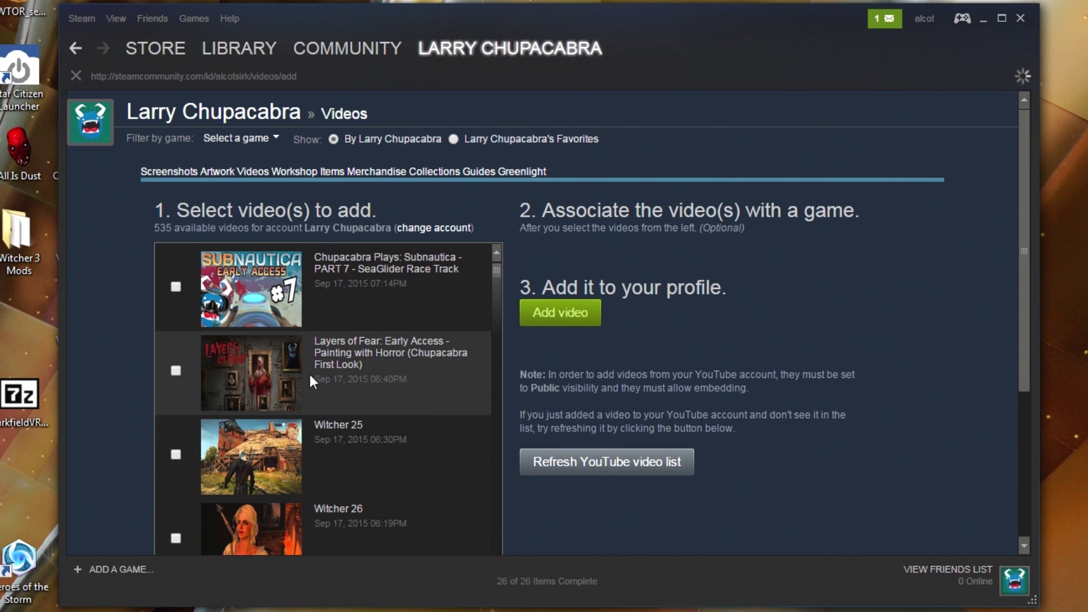
- Add the Layers of Fear: Early Access video, tagged with the game Layers of Fear
click(175, 370)
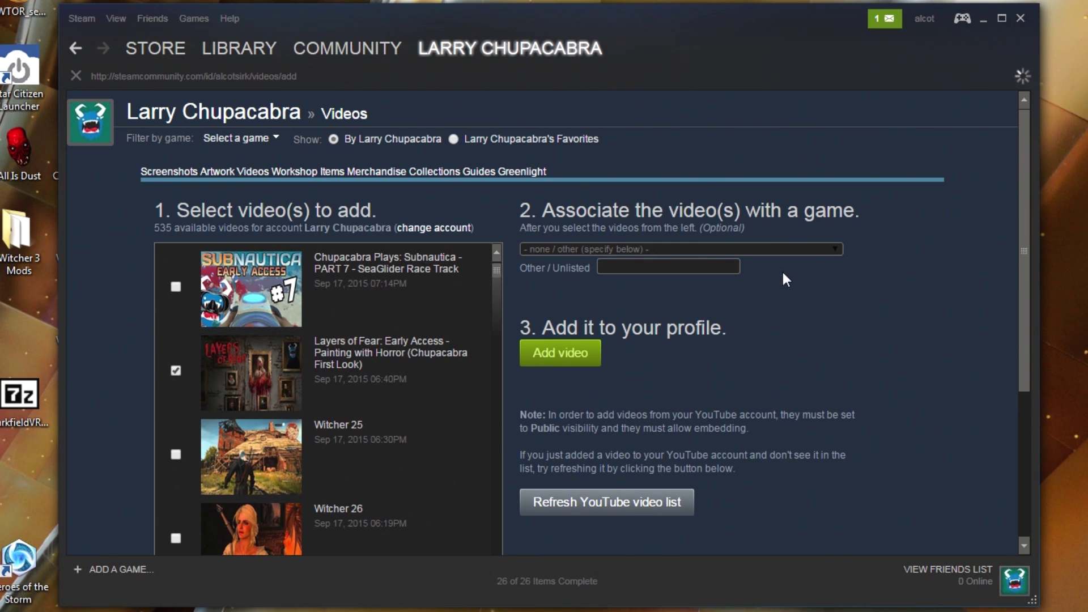
click(785, 249)
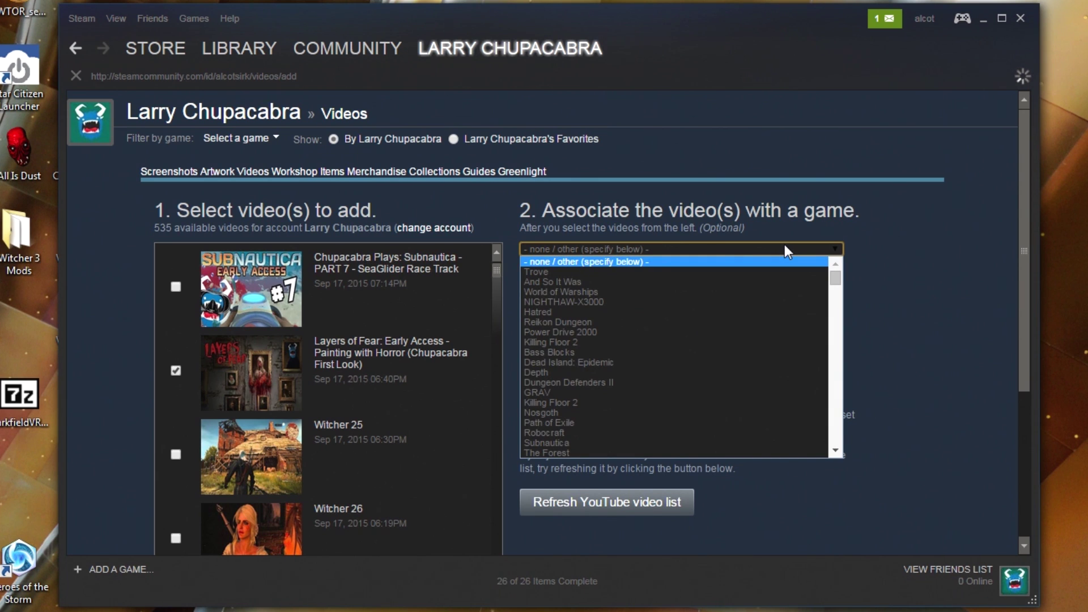
scroll(760, 302, down, 8)
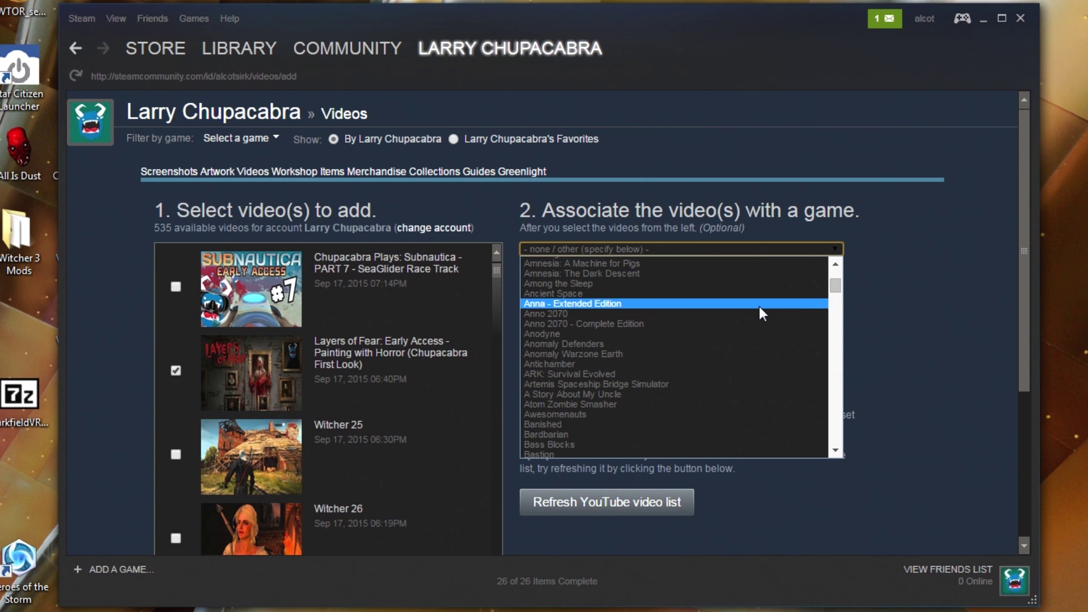
scroll(726, 383, down, 7)
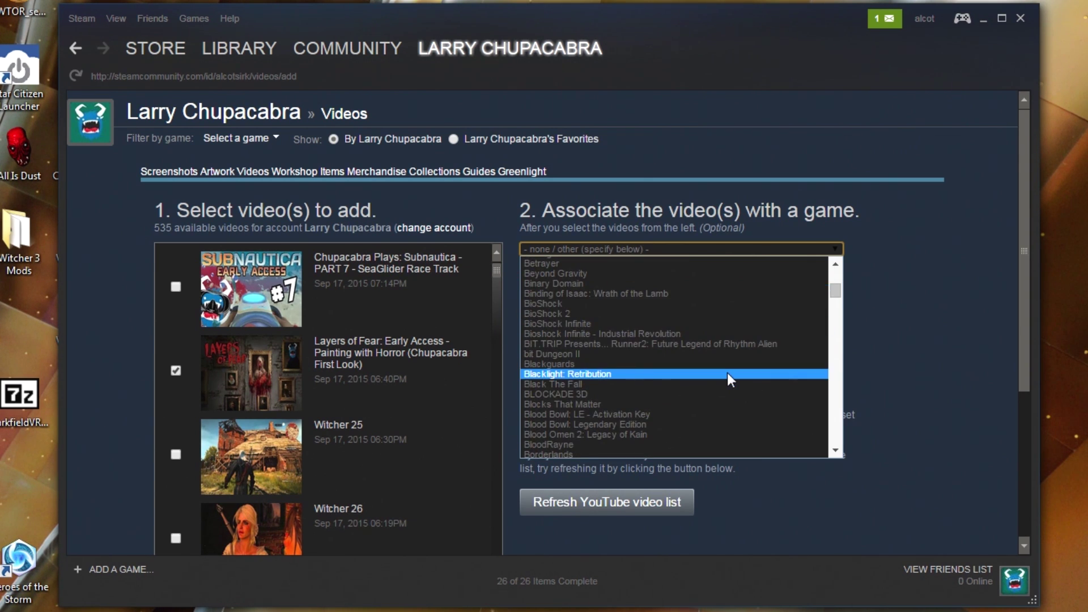
key(l)
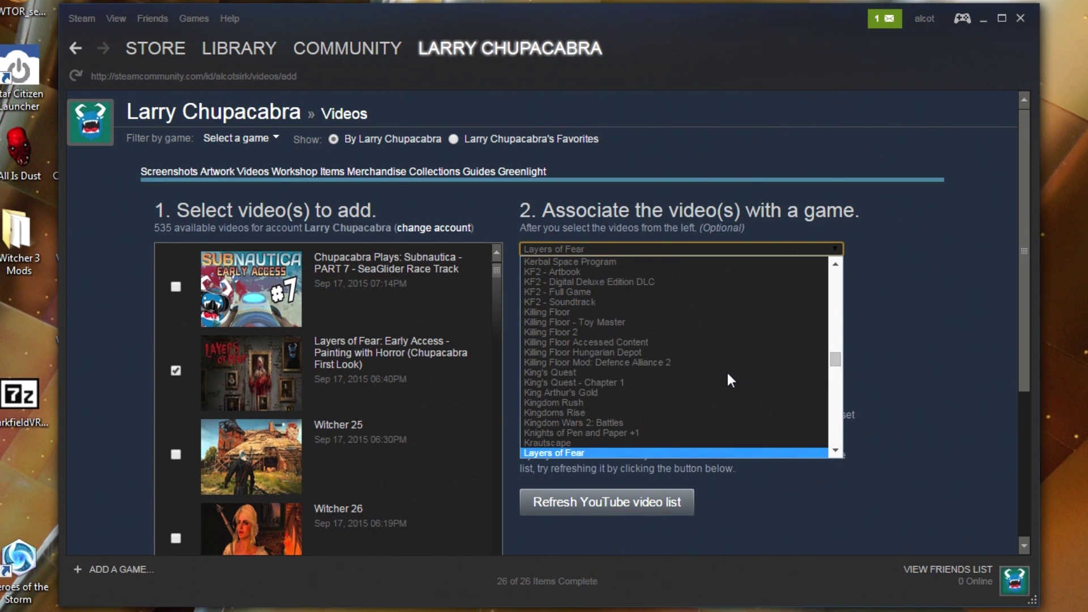
click(689, 454)
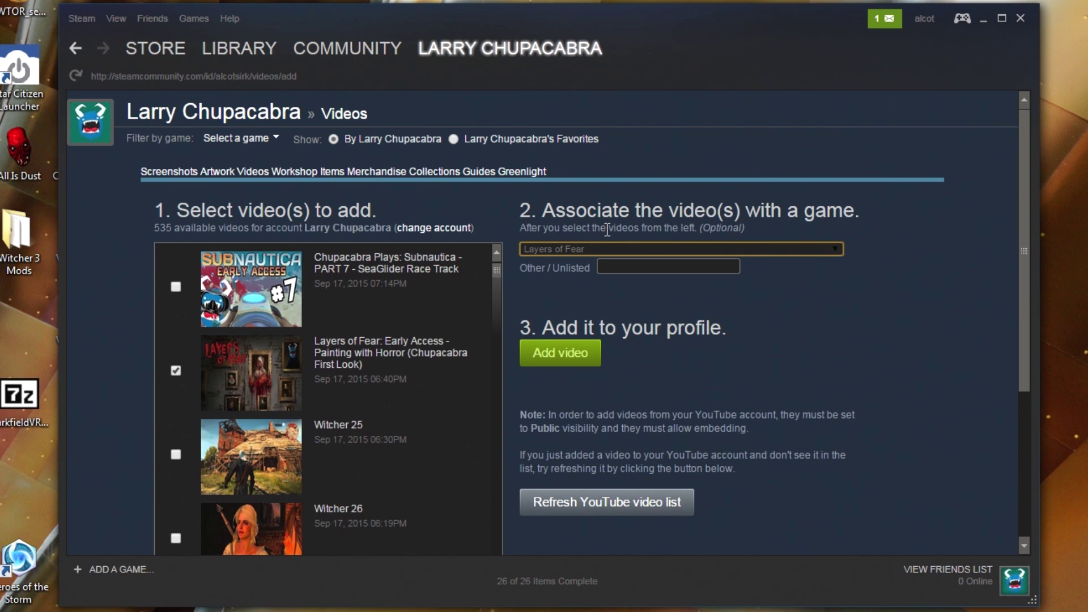
click(676, 270)
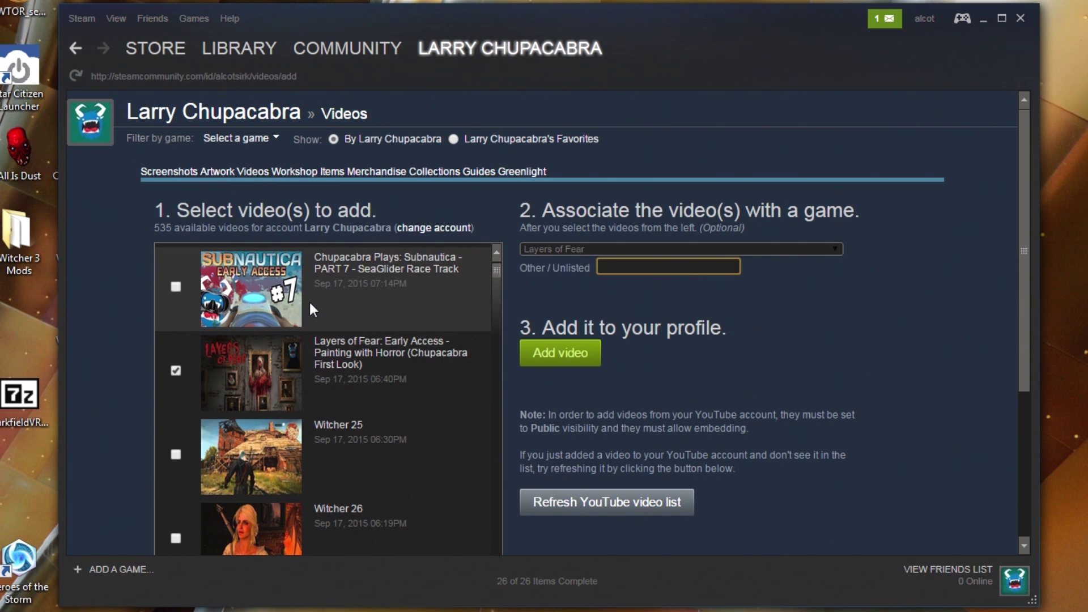
scroll(431, 329, down, 1)
click(556, 351)
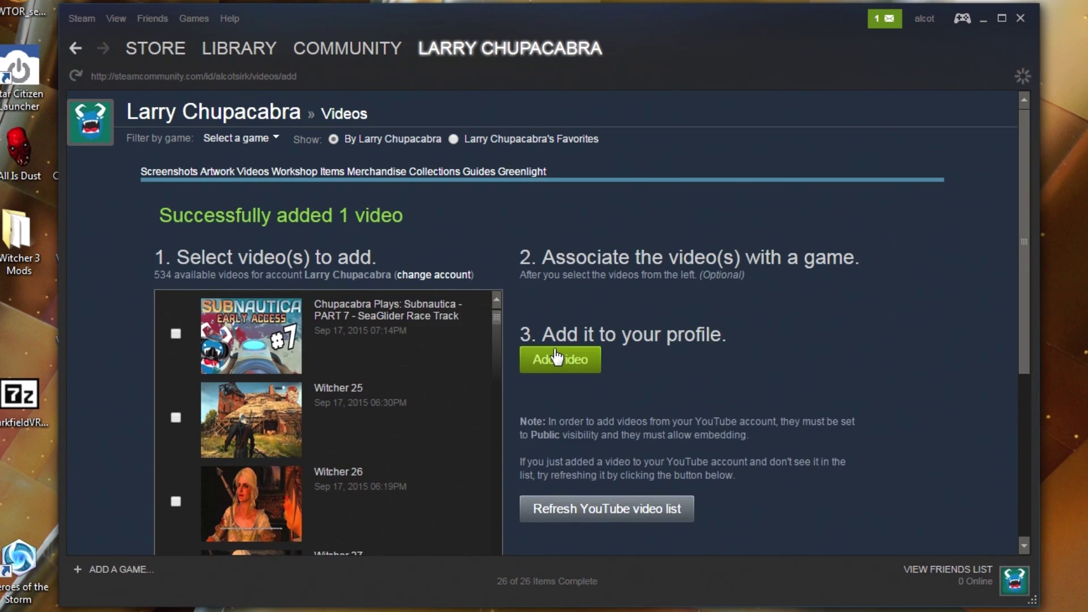
- Add the Defenders of Time video, tagged with the game Defenders of Time
scroll(388, 442, down, 6)
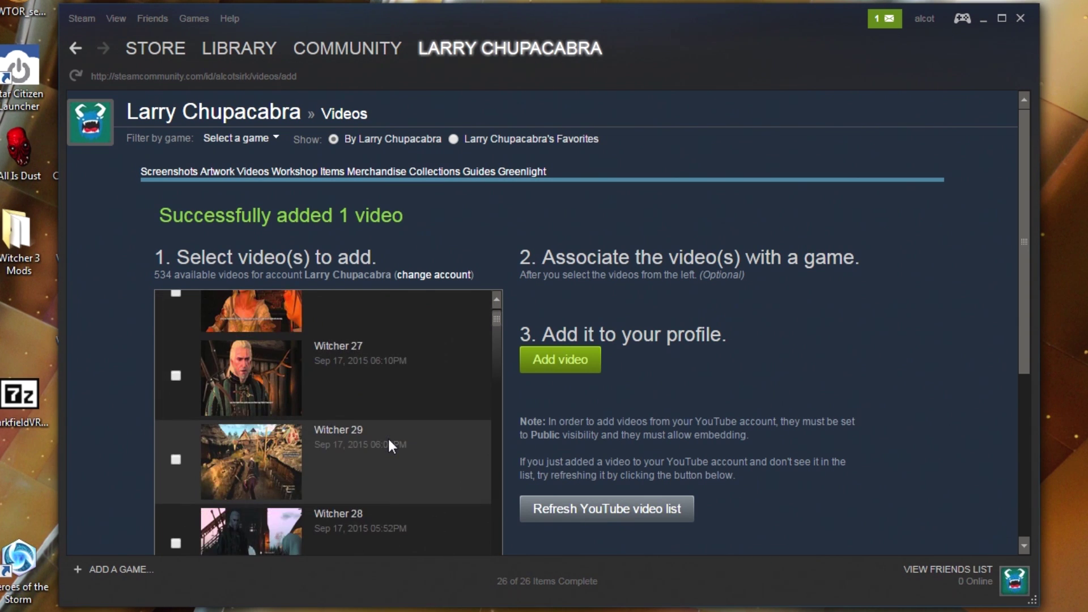
scroll(389, 441, down, 10)
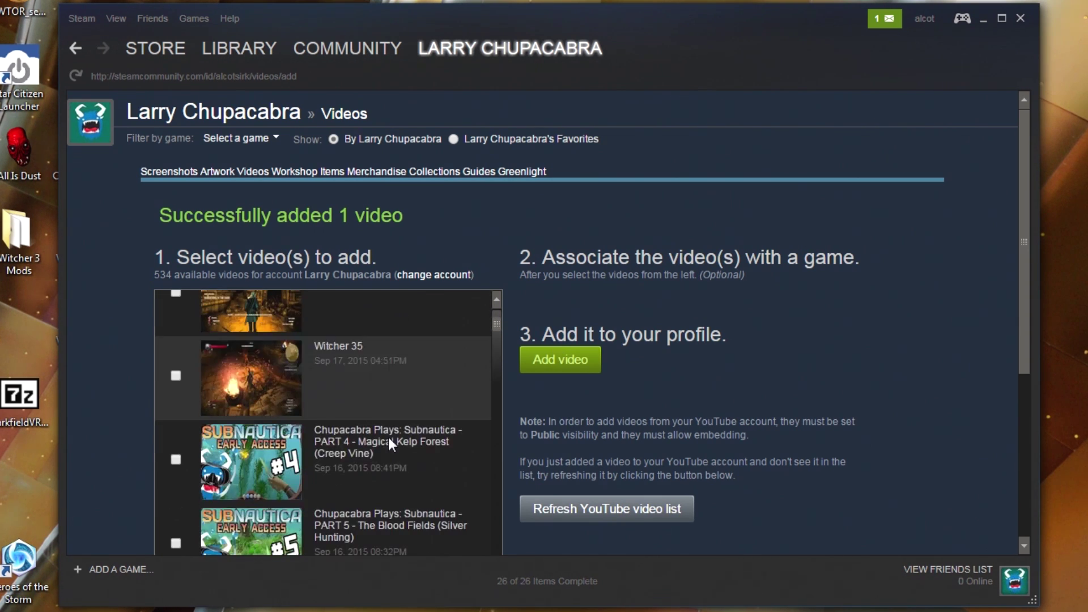
scroll(389, 441, down, 4)
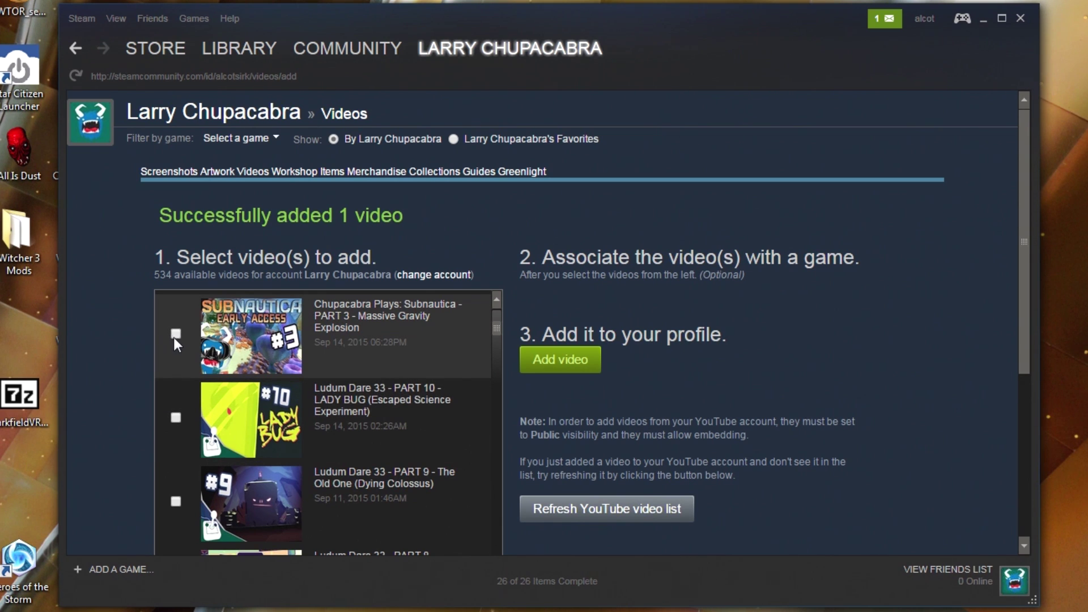
scroll(176, 345, up, 3)
scroll(170, 340, down, 2)
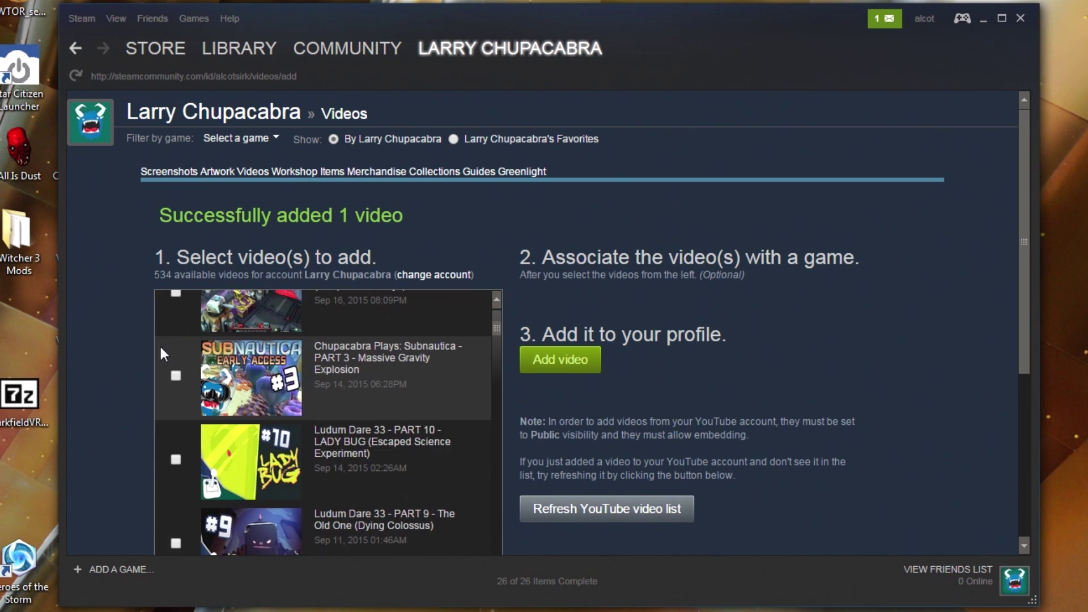
scroll(182, 376, up, 2)
click(176, 375)
click(600, 290)
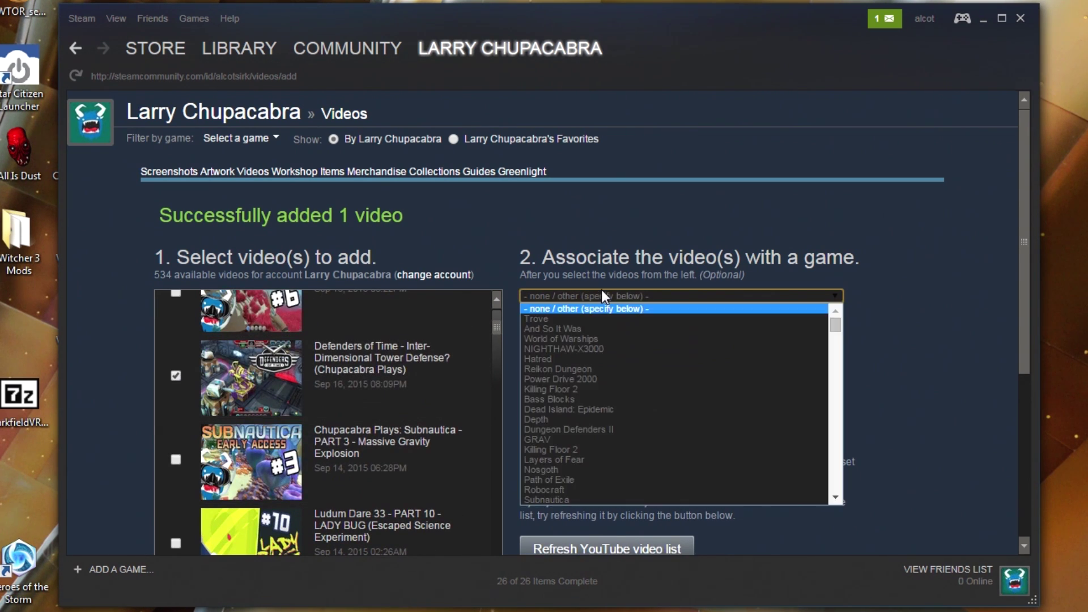
text(dw)
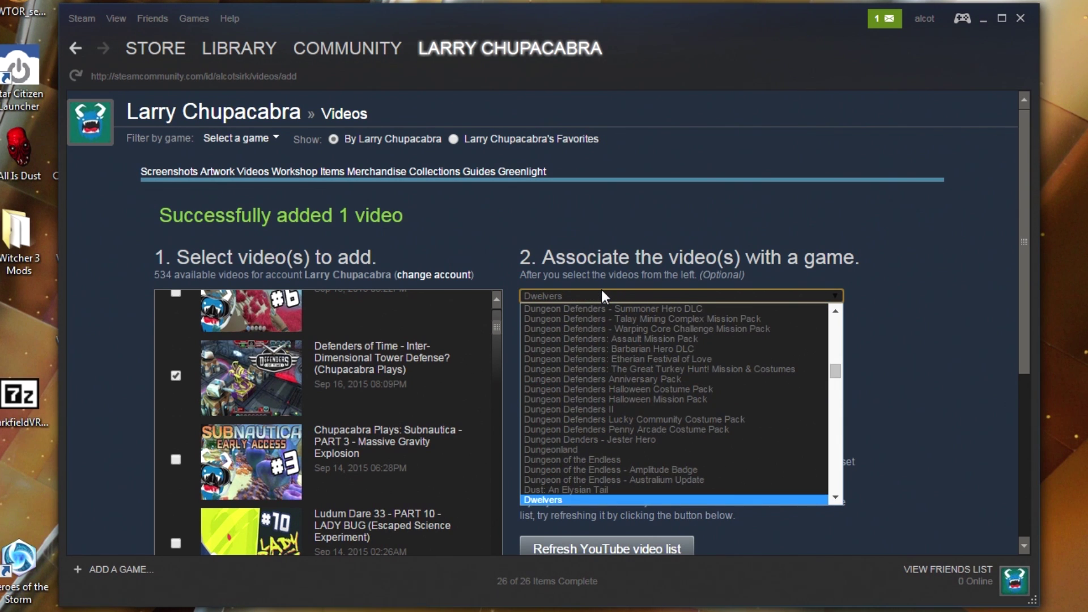
text(demic)
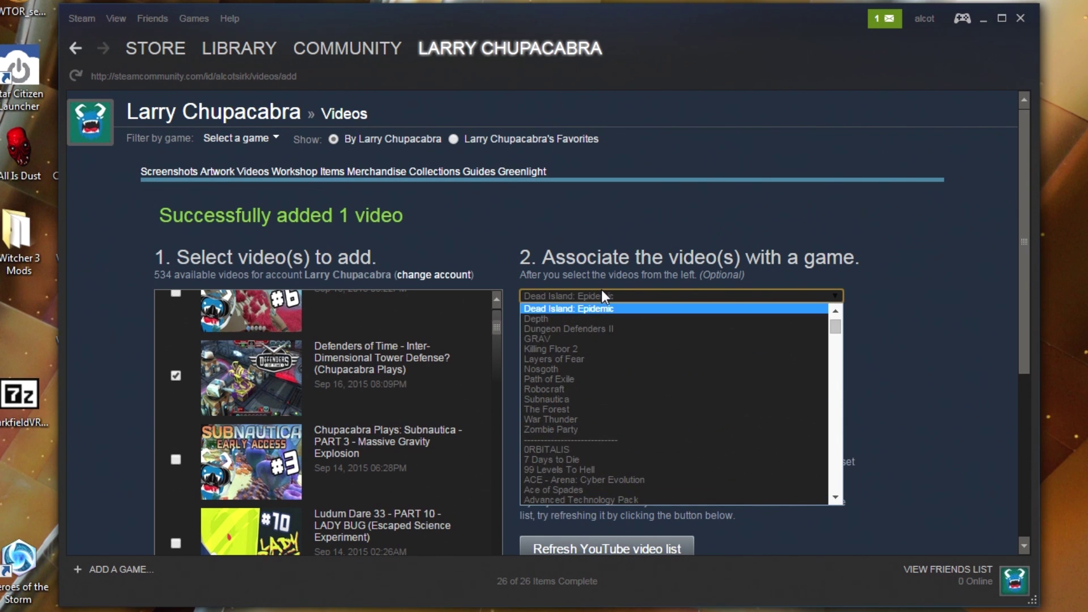
text(def)
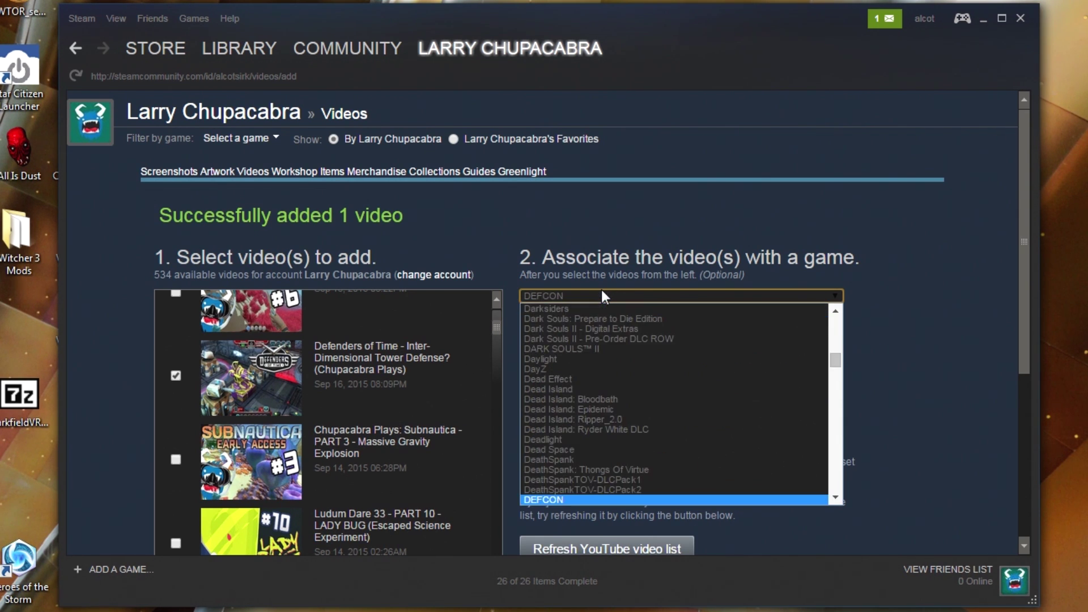
scroll(624, 461, down, 4)
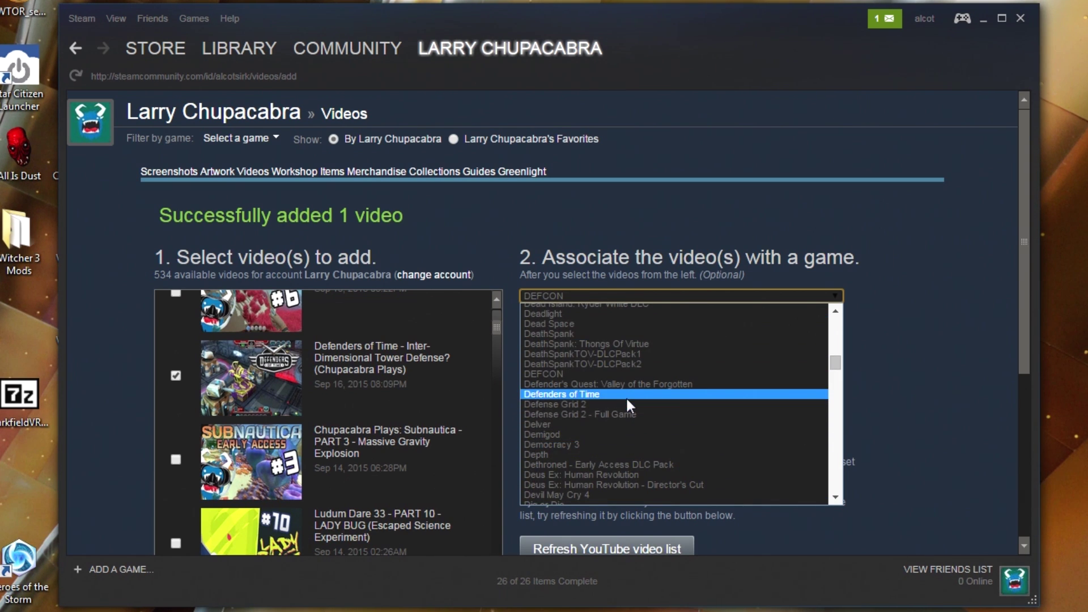
click(626, 395)
click(578, 390)
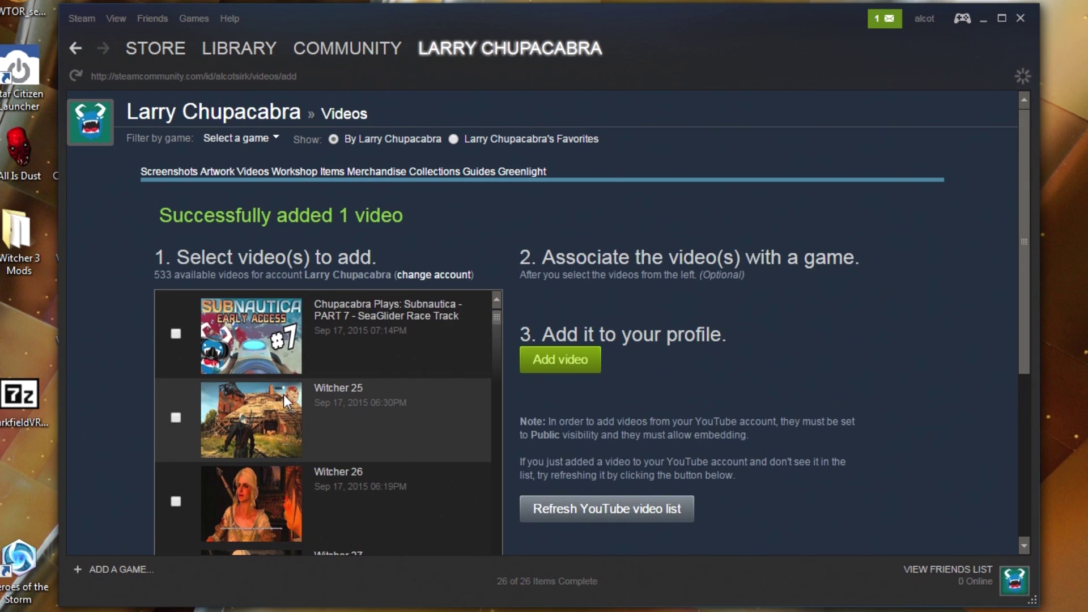
- Add the Subnautica PART 3 - Massive Gravity Explosion video, tagged with Subnautica
scroll(311, 458, down, 2)
scroll(306, 464, down, 10)
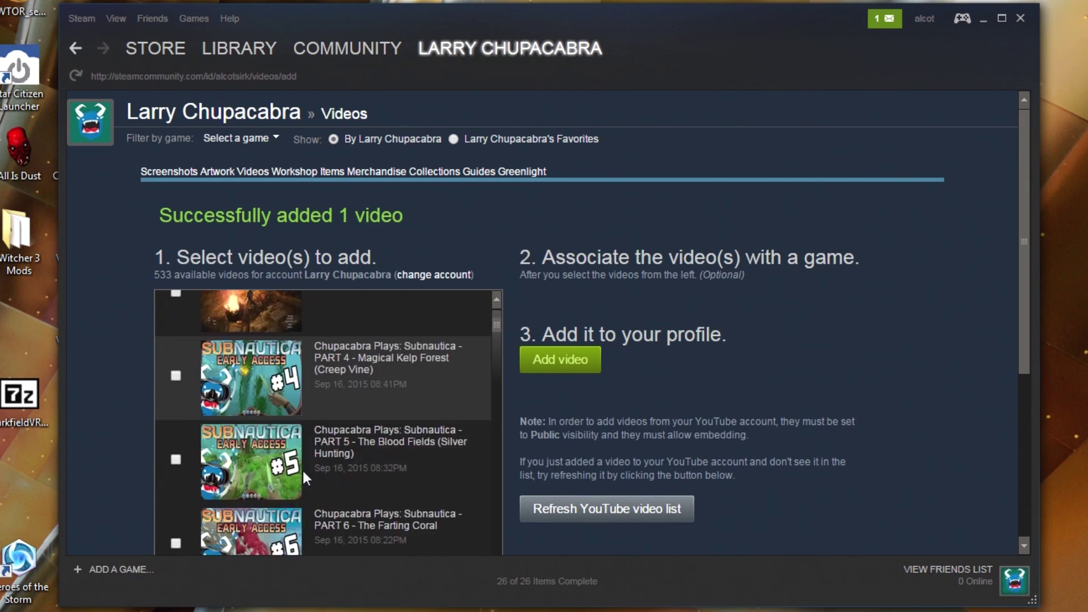
scroll(301, 464, down, 2)
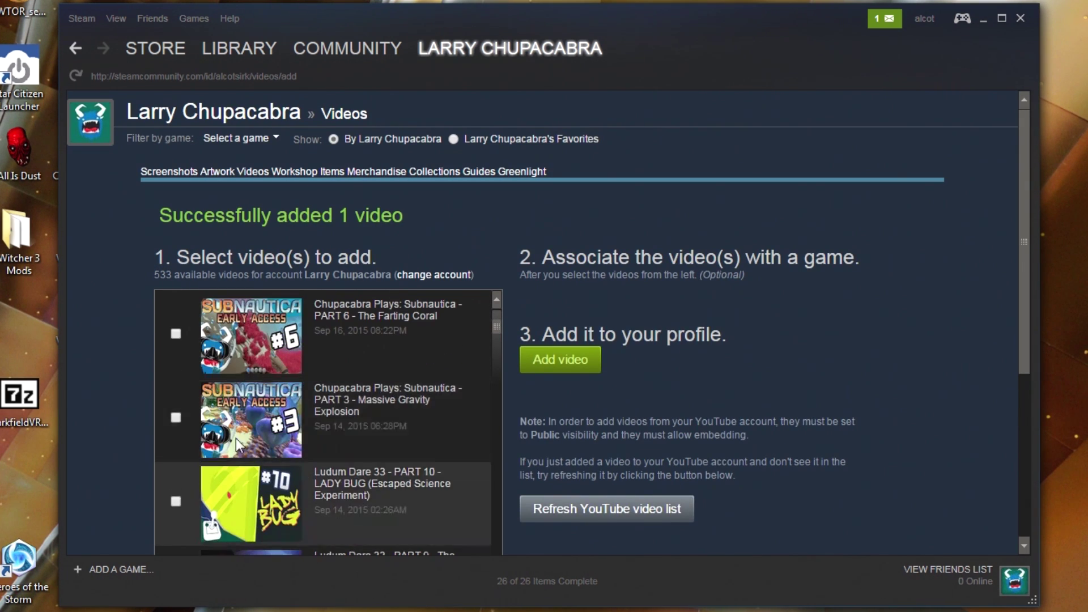
click(173, 420)
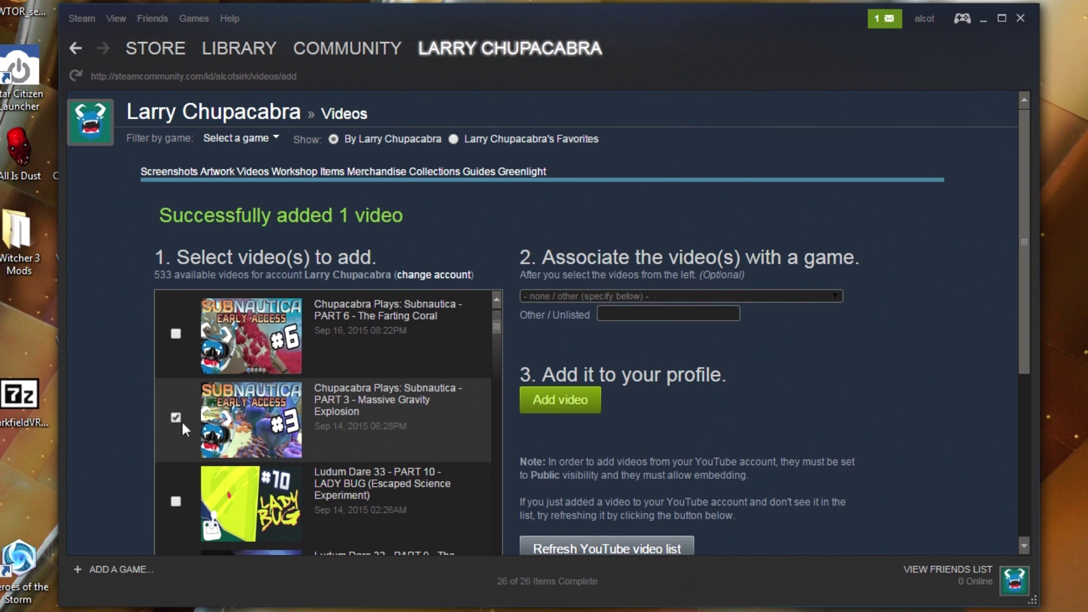
click(619, 296)
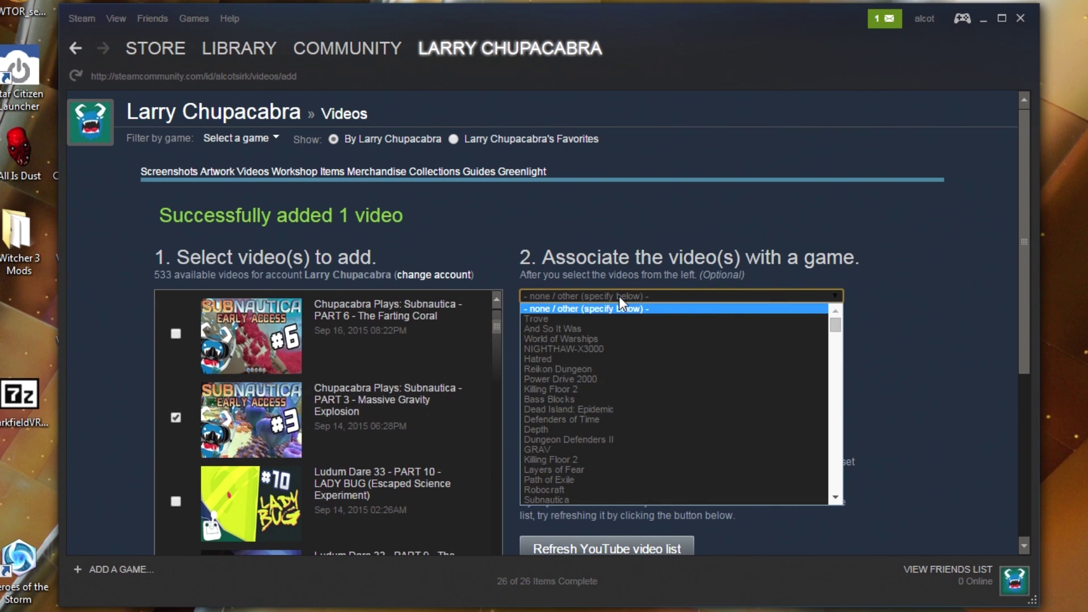
key(s)
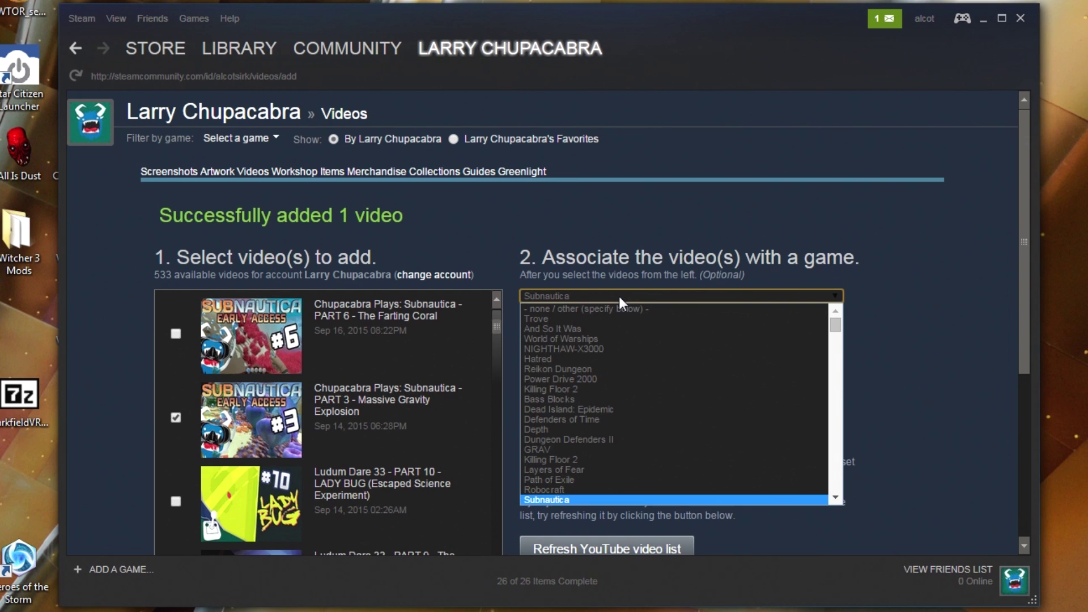
click(620, 498)
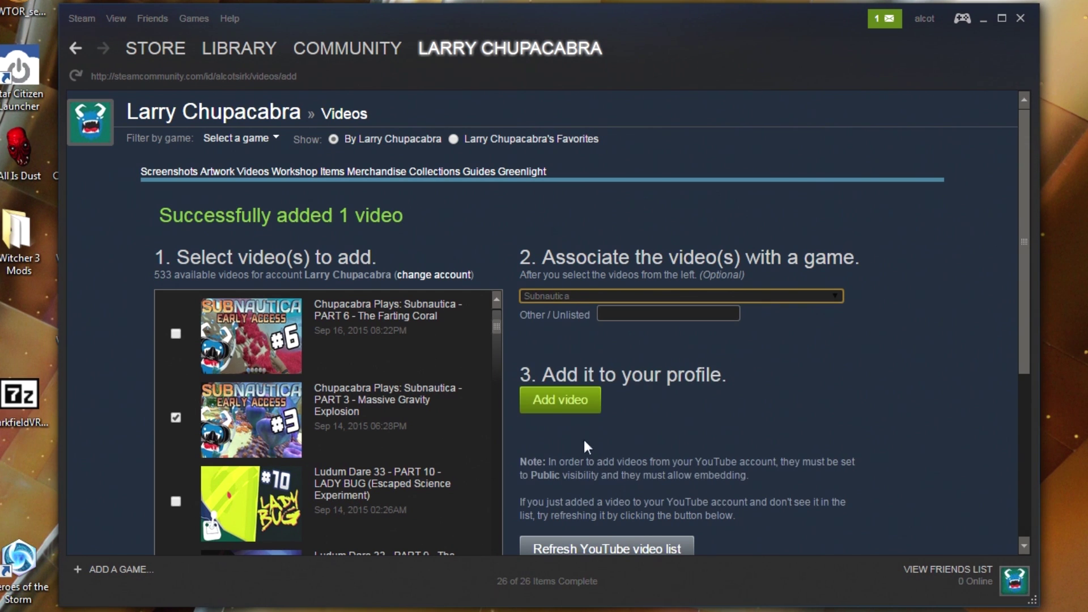
click(561, 400)
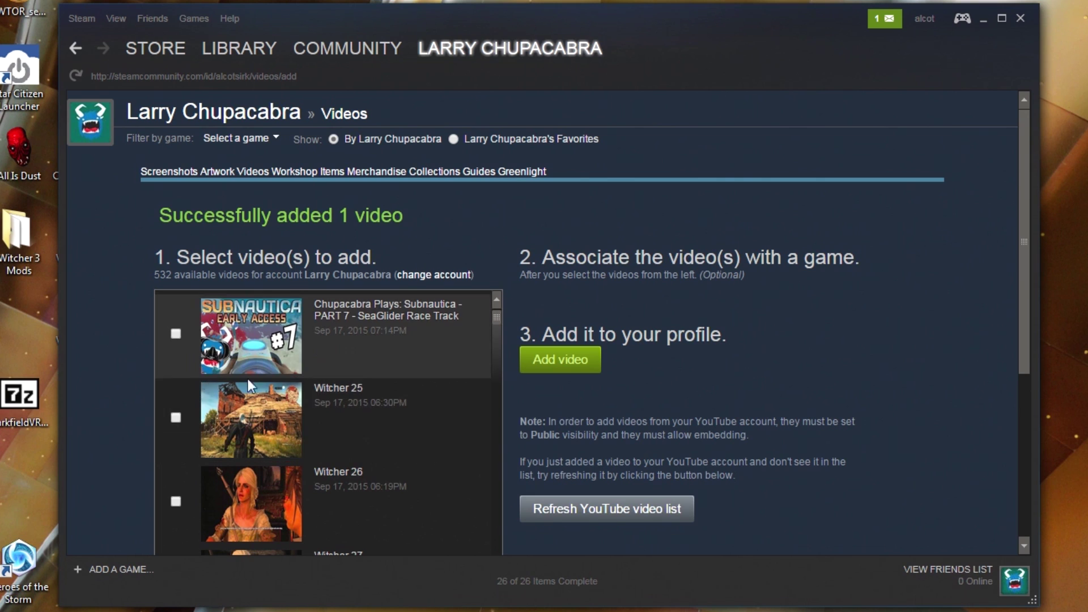
scroll(293, 393, down, 15)
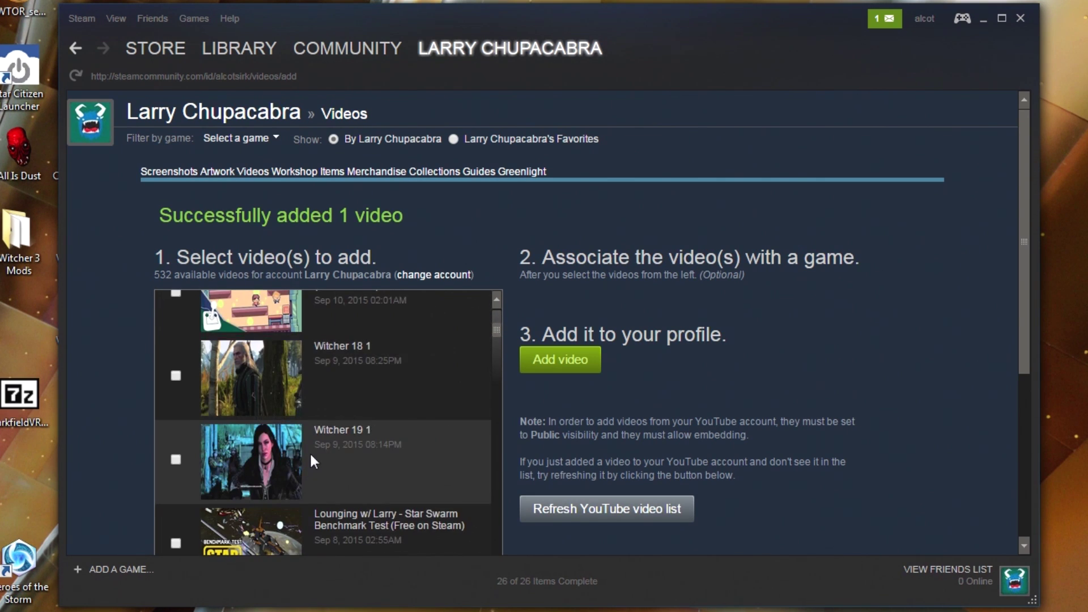
- Add the Ludum Dare 33 PART 1 video under the unlisted game name 'Ludum Dare'
scroll(310, 448, down, 10)
scroll(310, 445, down, 10)
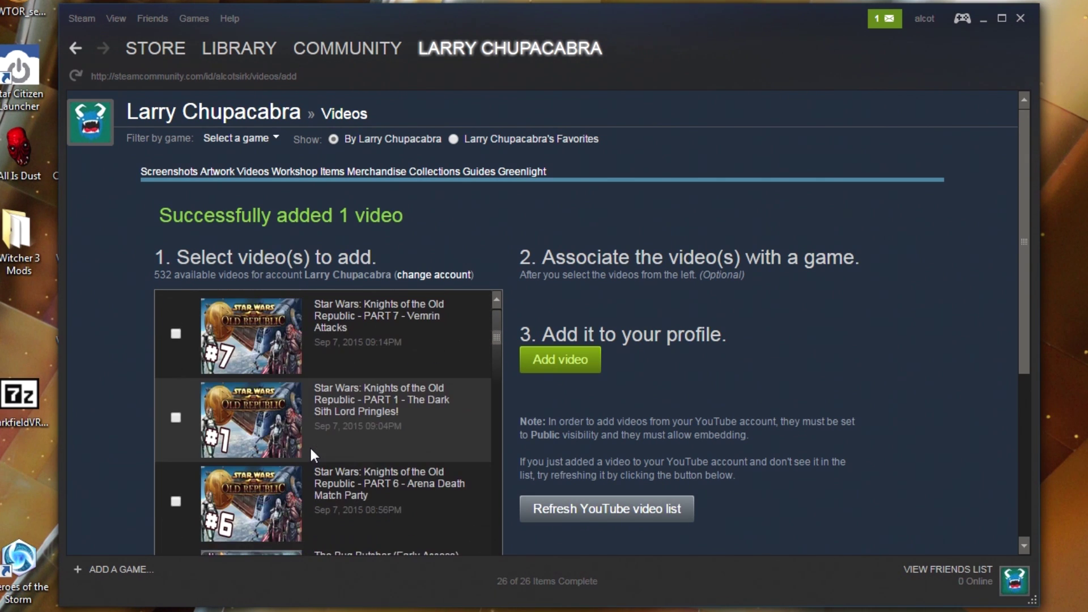
scroll(309, 444, down, 8)
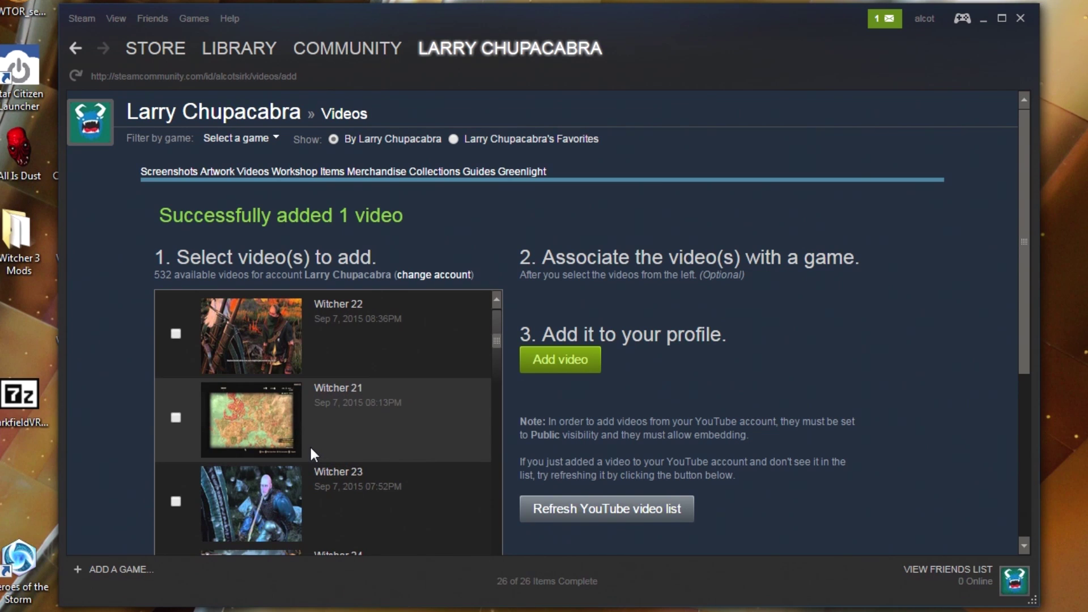
scroll(383, 465, down, 10)
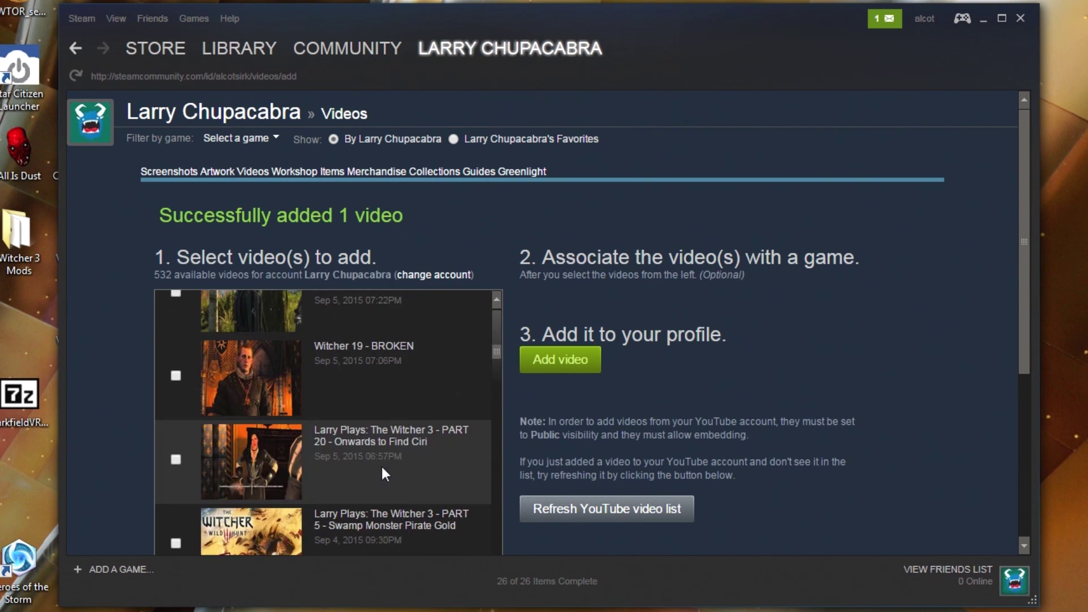
scroll(382, 471, down, 10)
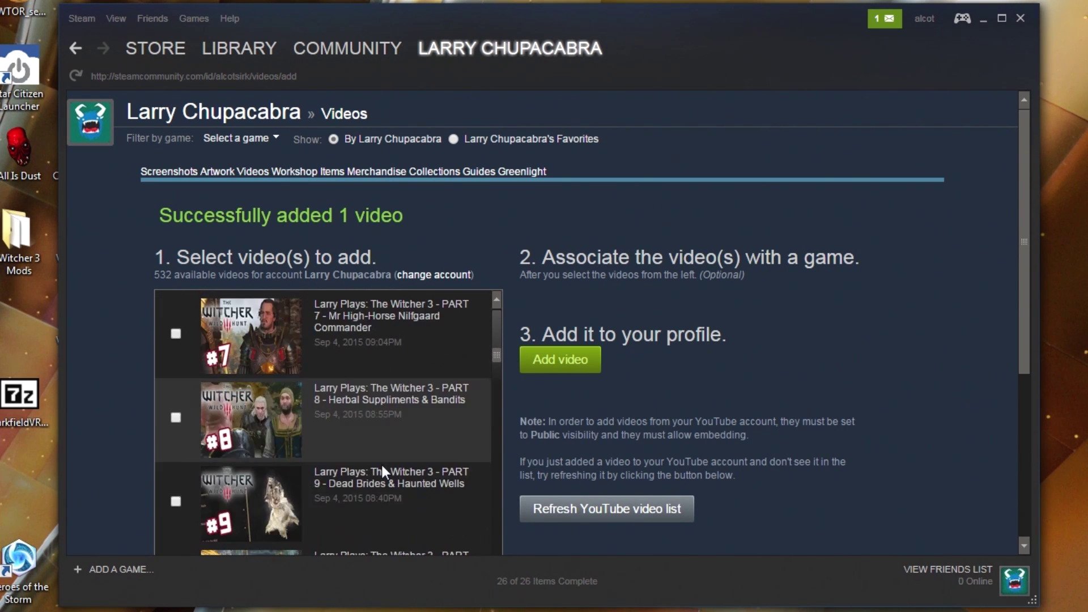
scroll(382, 468, down, 10)
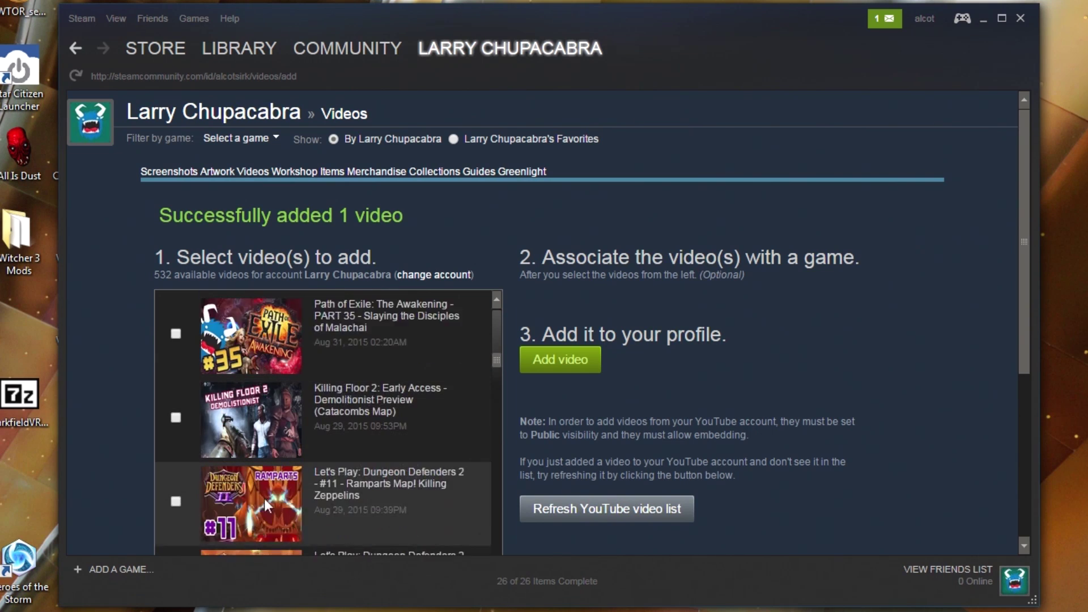
scroll(271, 487, down, 6)
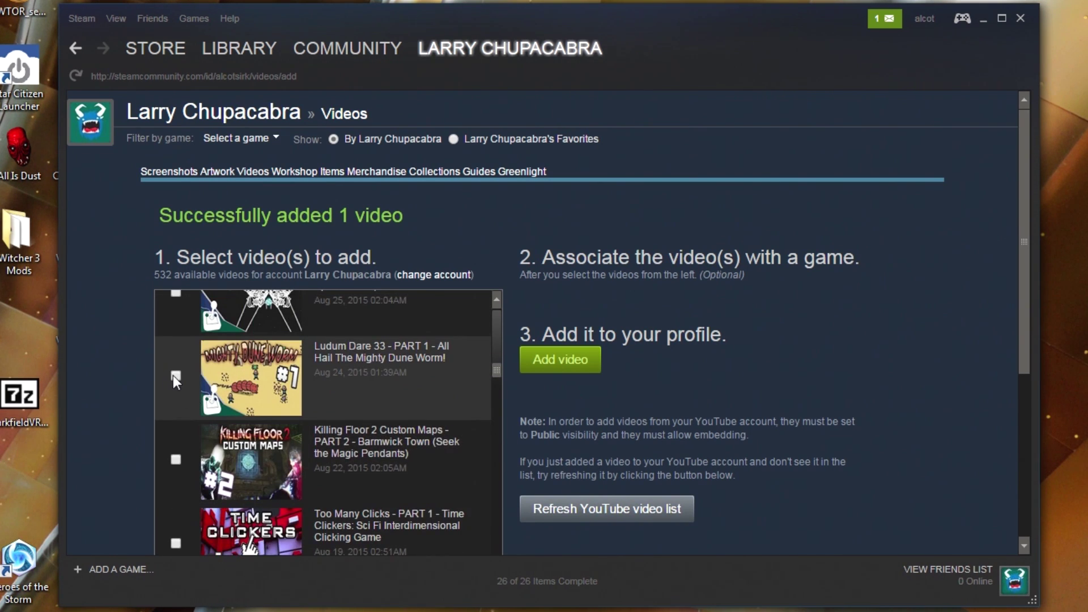
click(174, 375)
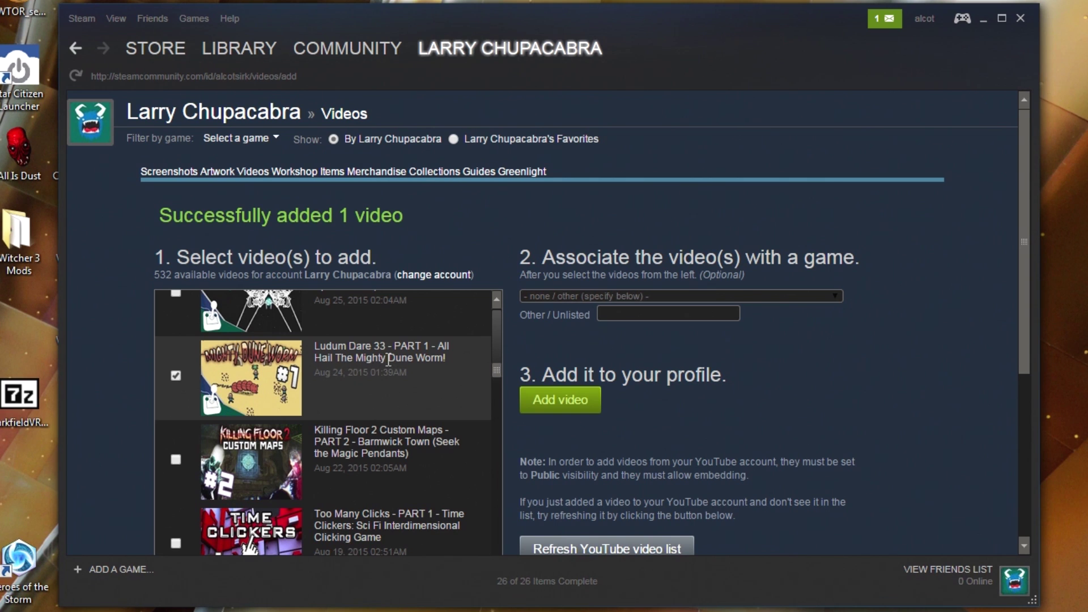
click(630, 313)
text(Ludum Dare)
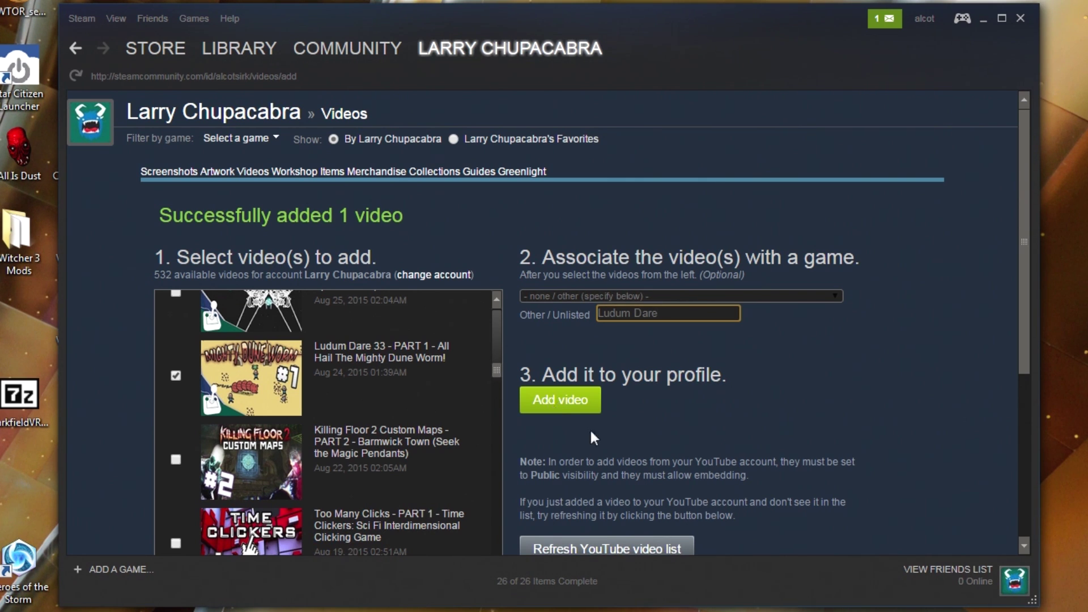
click(589, 401)
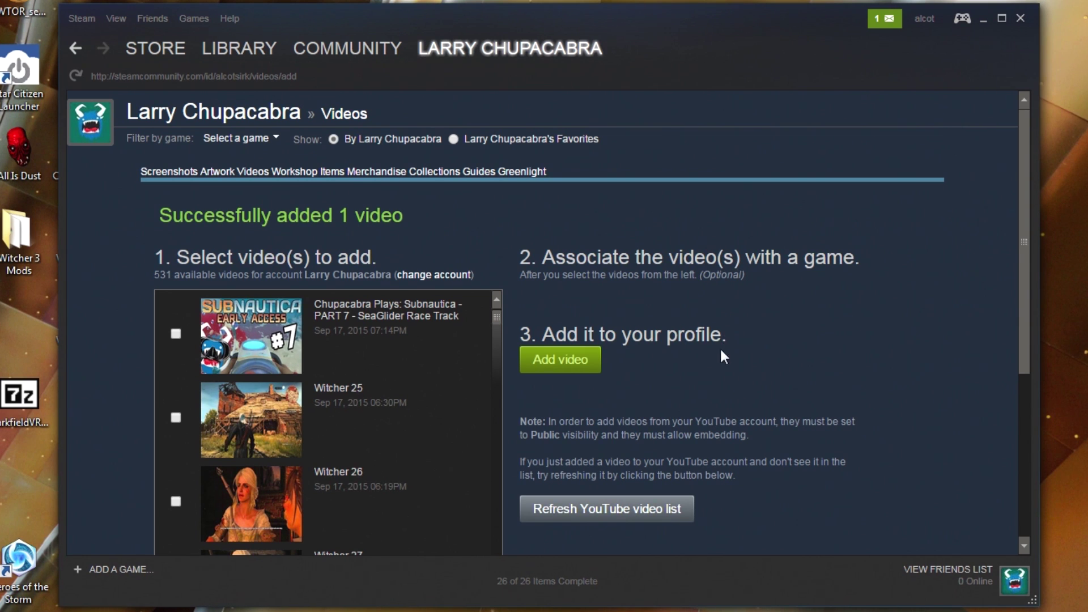
scroll(566, 232, down, 5)
scroll(566, 233, up, 5)
click(349, 113)
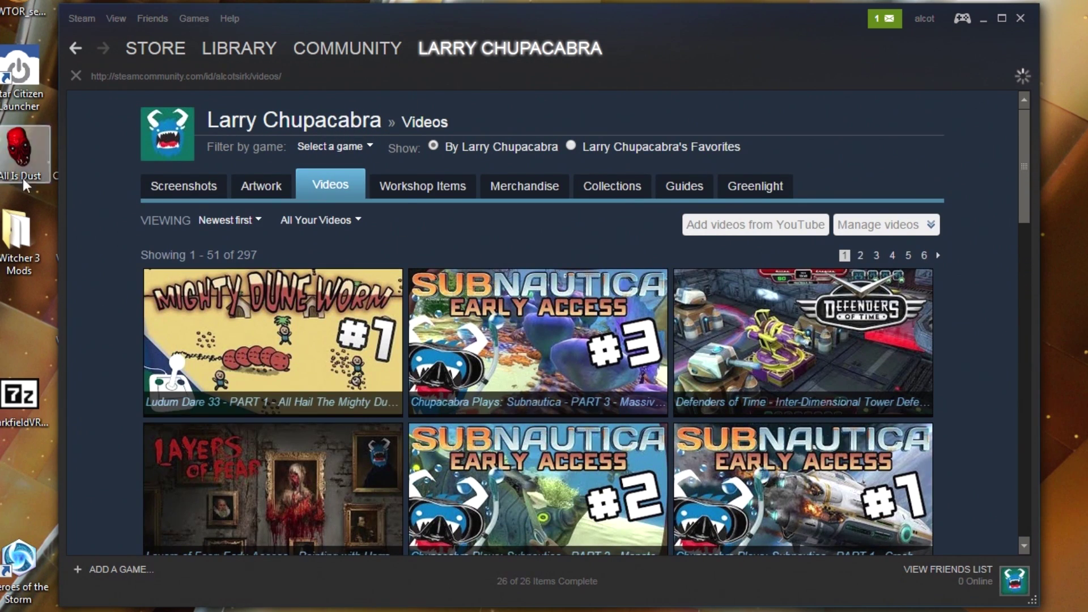
scroll(120, 385, down, 2)
scroll(118, 379, down, 5)
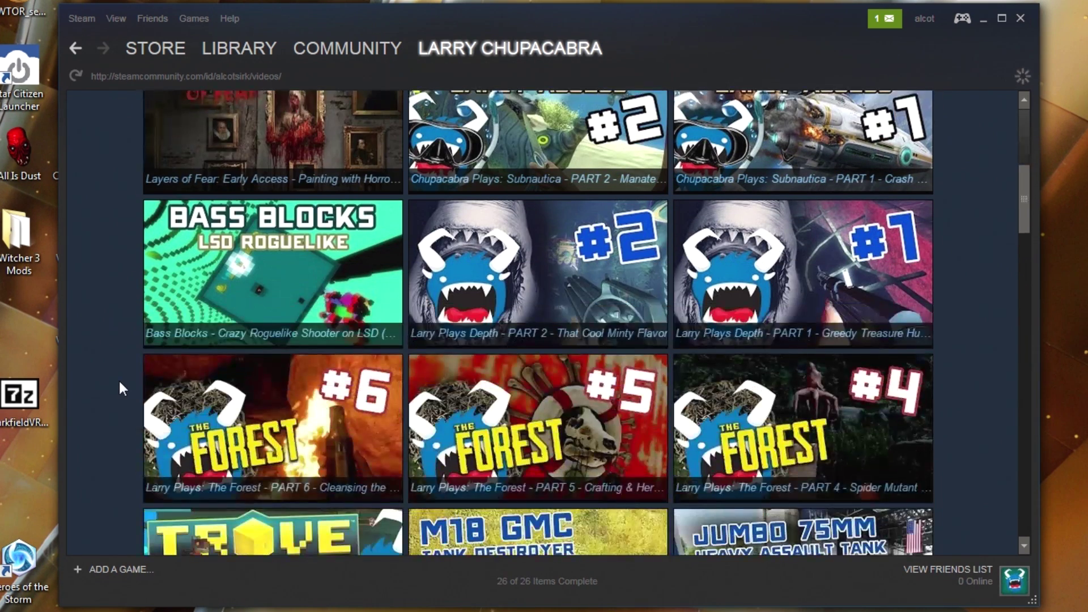
scroll(113, 397, down, 5)
scroll(112, 431, down, 3)
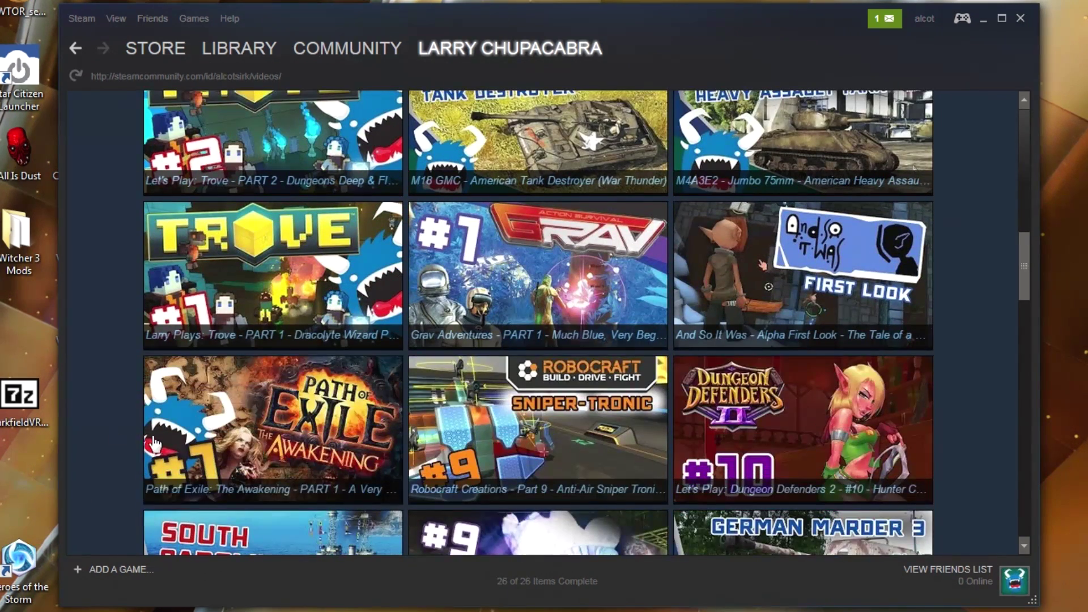
scroll(113, 408, up, 5)
scroll(117, 416, down, 3)
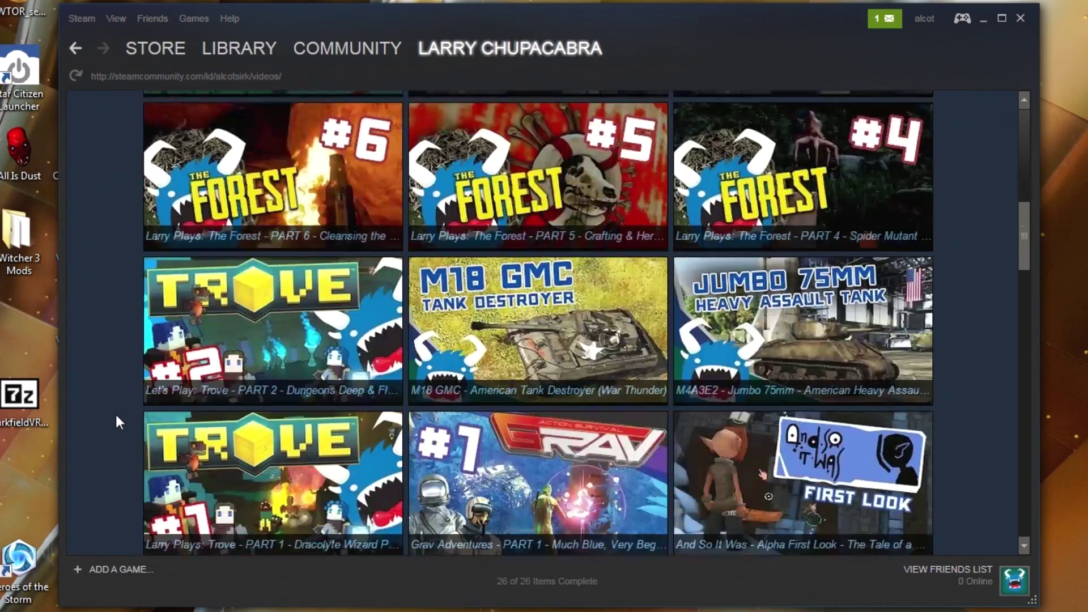
scroll(116, 421, up, 10)
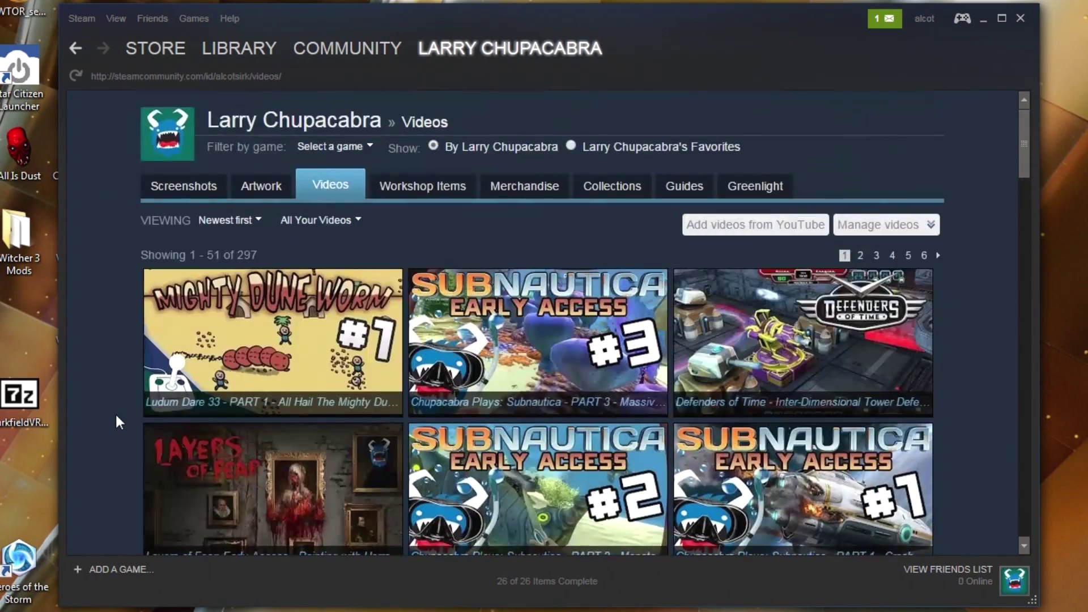
scroll(117, 249, down, 4)
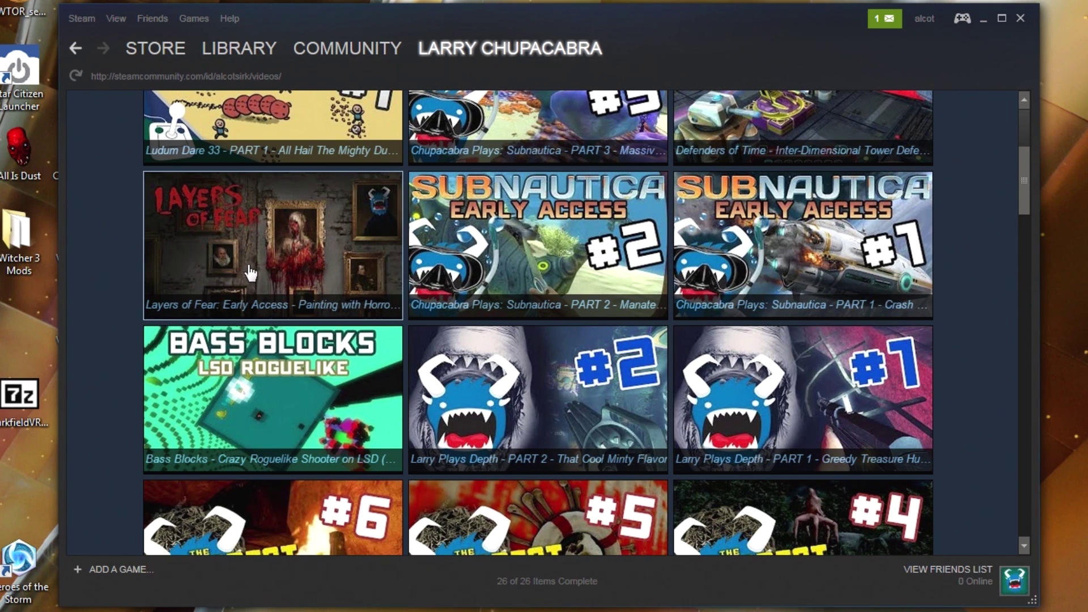
scroll(252, 276, up, 4)
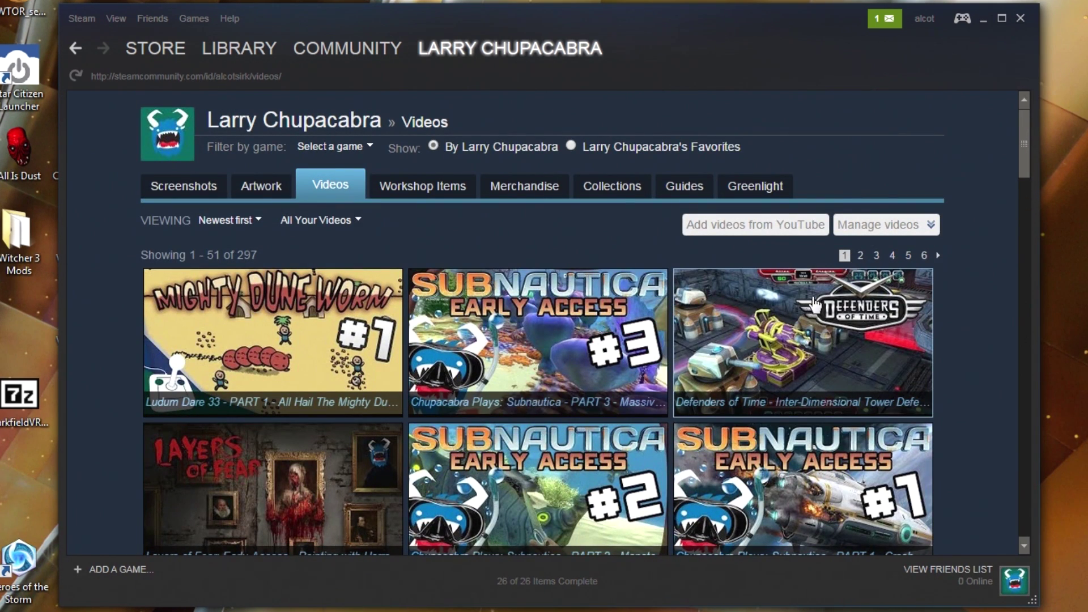
mouse_move(297, 52)
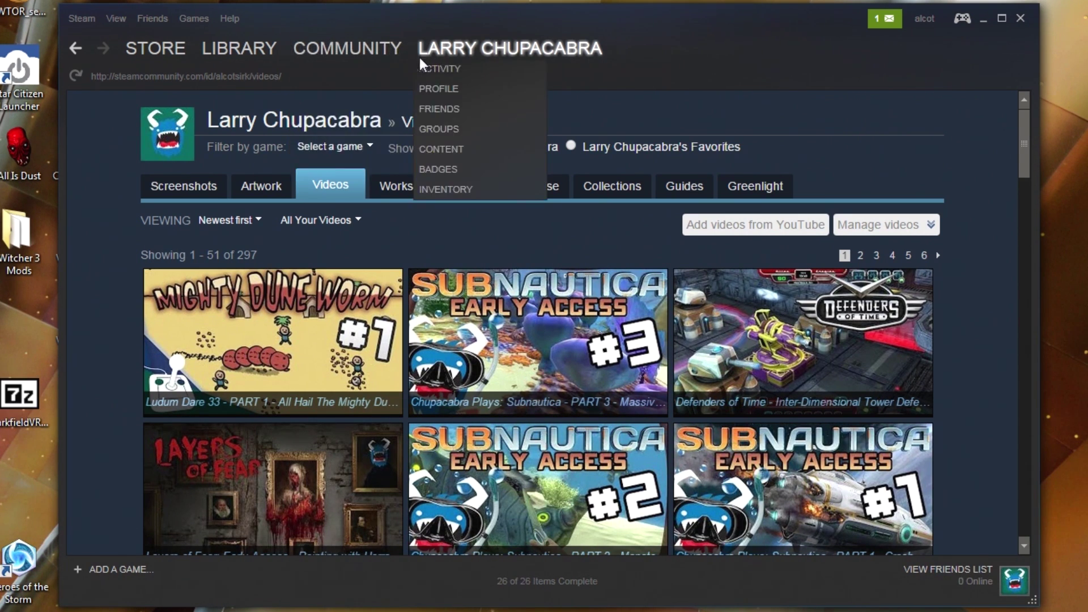
- Filter the library to Games and search for 'Defend'
click(269, 50)
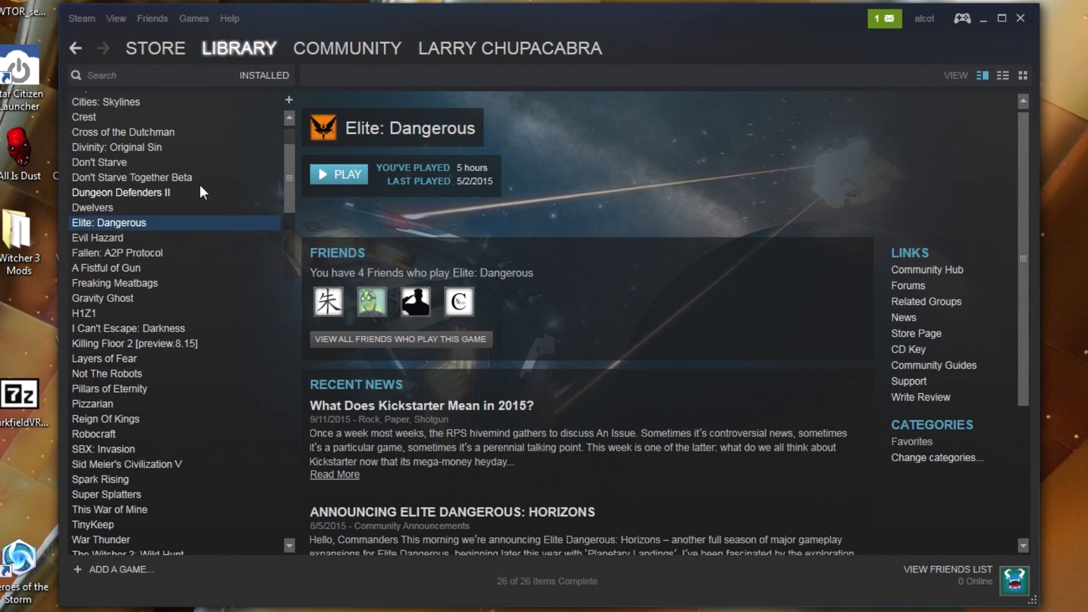
click(243, 74)
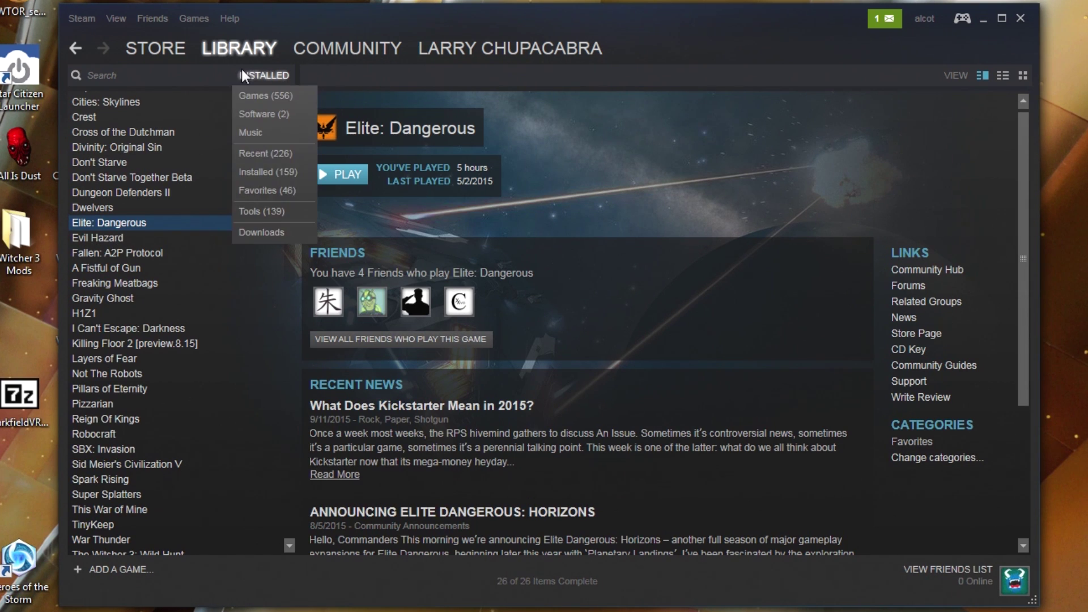
click(268, 94)
click(202, 75)
text(De)
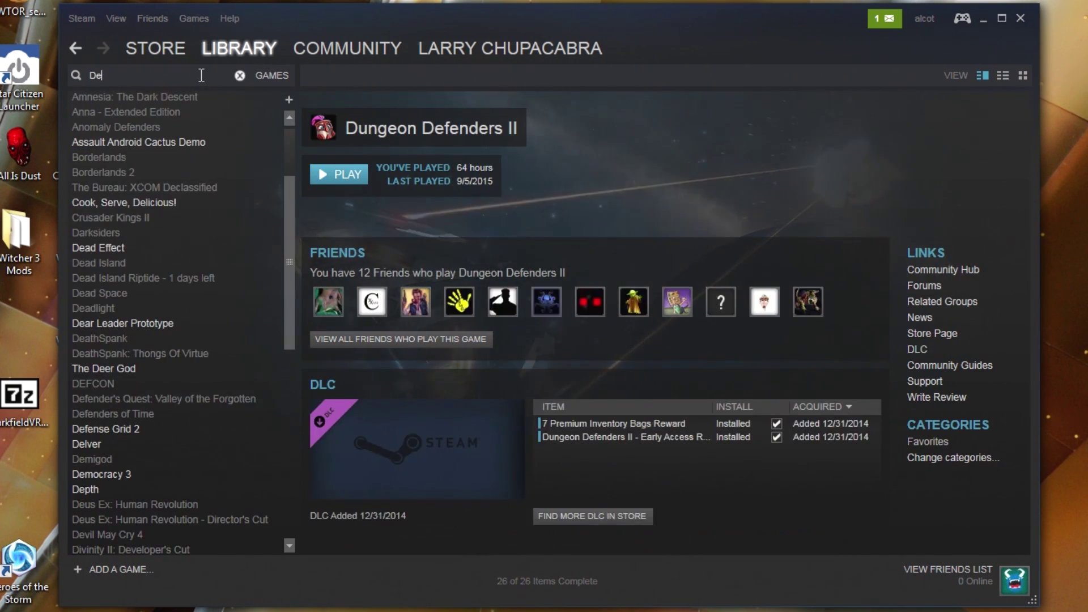
text(fend)
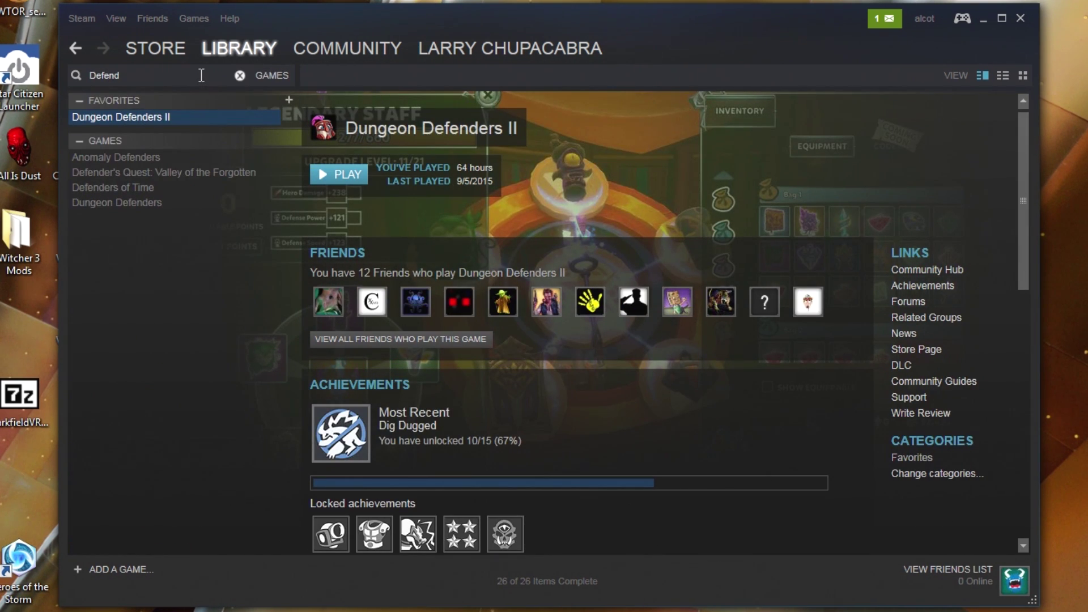
- Open the Defenders of Time Community Hub from its right-click menu
click(161, 188)
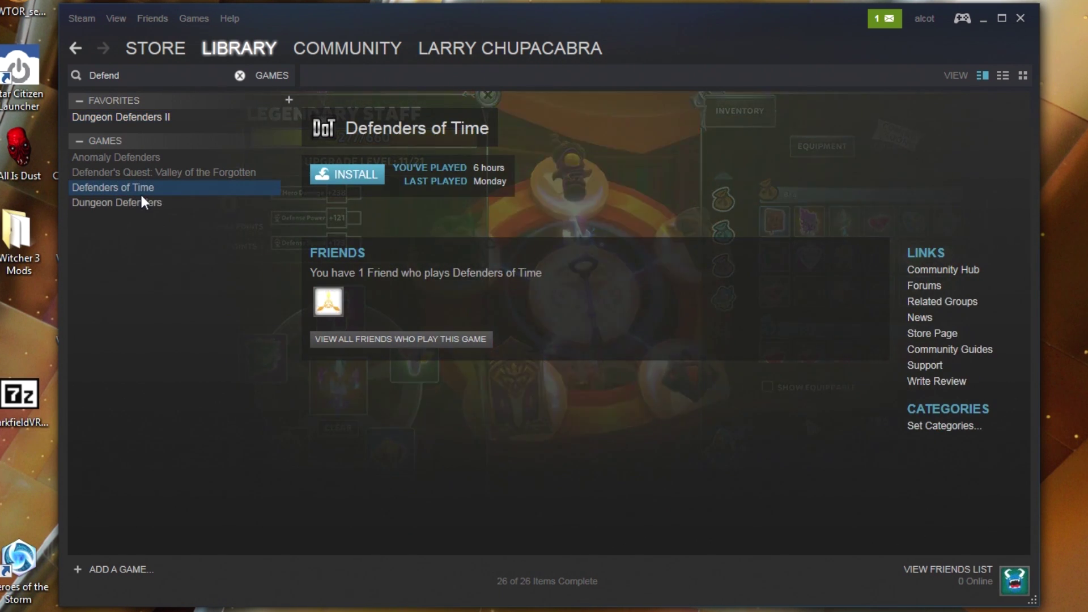
right_click(145, 190)
click(192, 232)
mouse_move(515, 69)
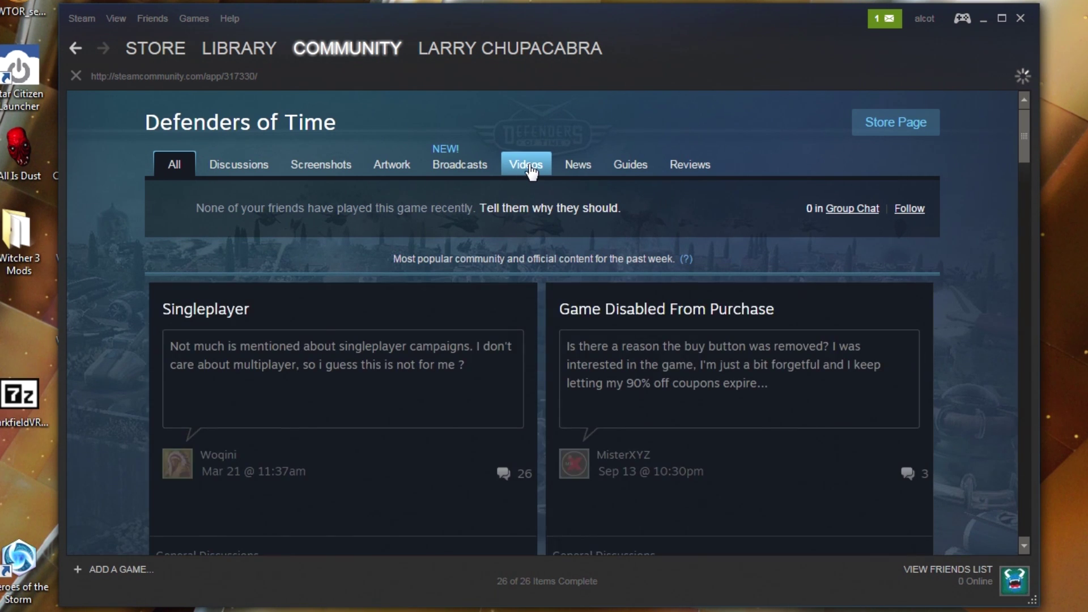
- Open the Defenders of Time hub's Videos tab and scroll through the videos
click(529, 167)
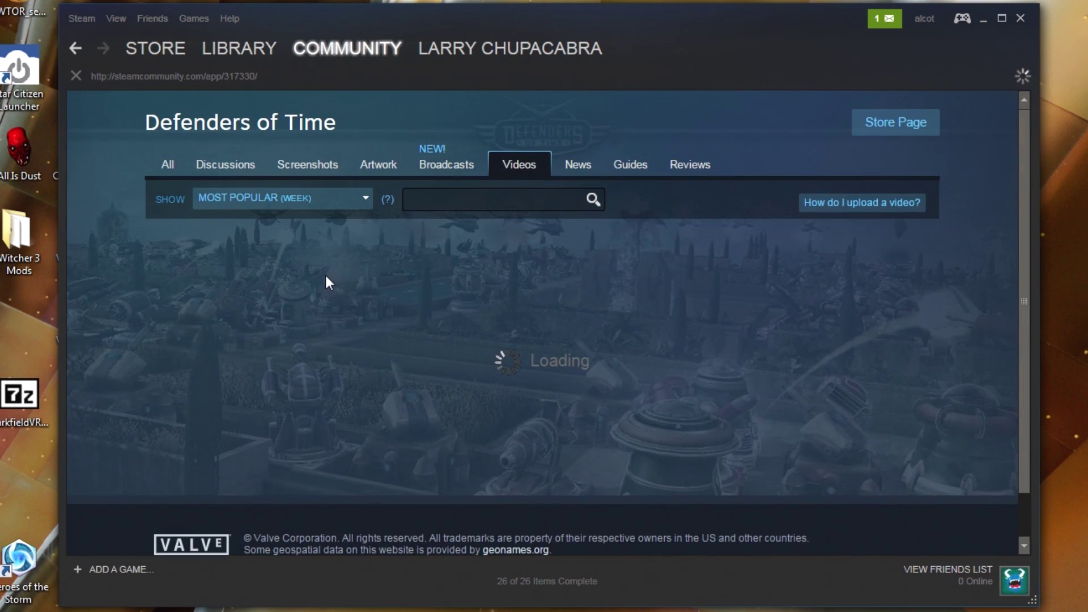
scroll(198, 204, down, 10)
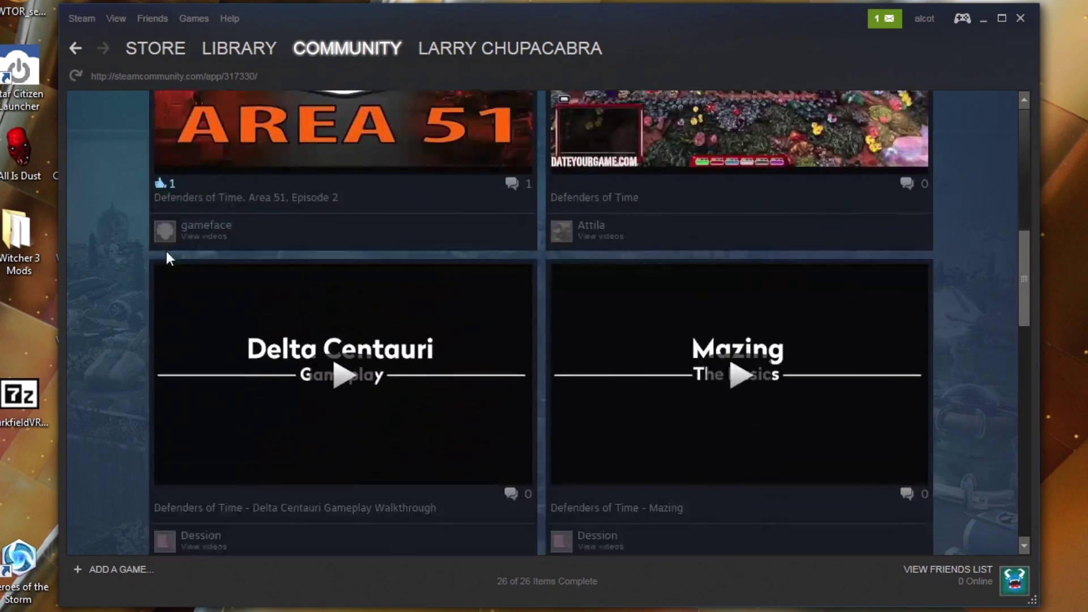
scroll(99, 225, up, 10)
scroll(100, 226, down, 6)
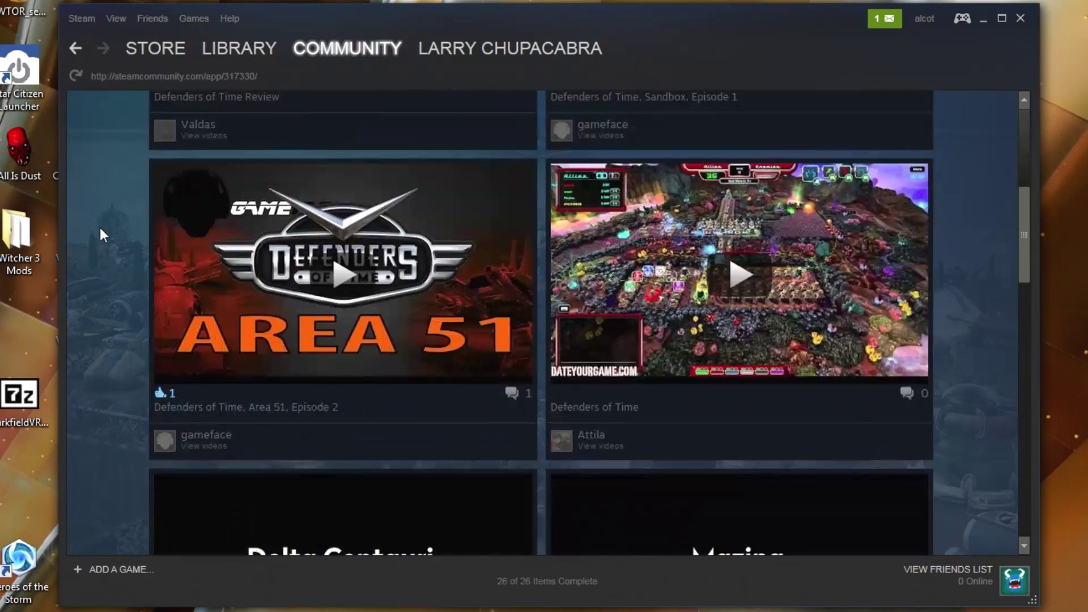
scroll(99, 227, down, 10)
scroll(100, 227, down, 5)
scroll(100, 226, up, 5)
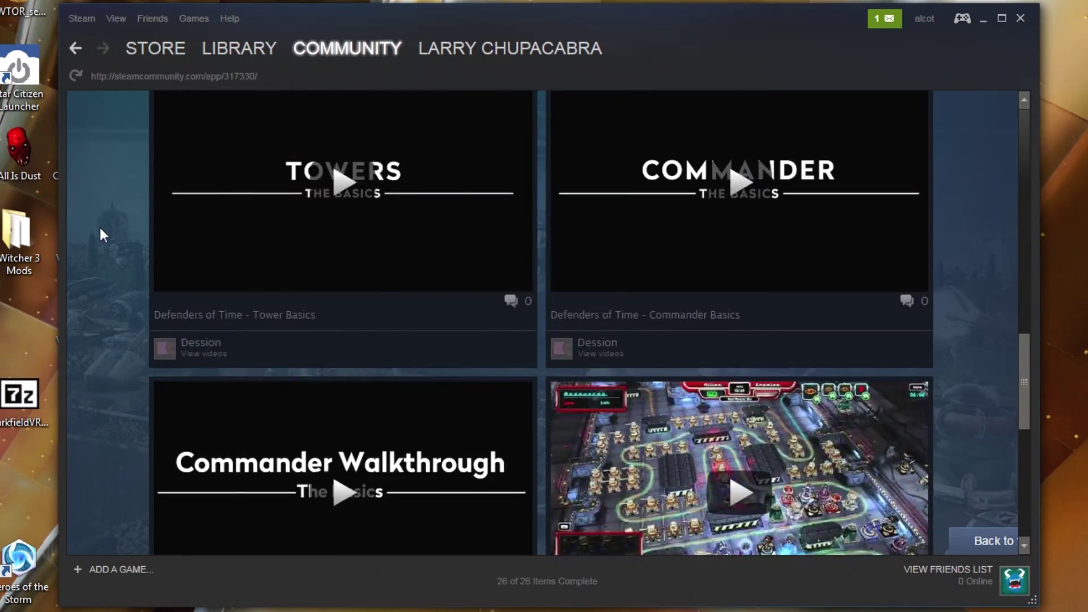
scroll(100, 226, up, 15)
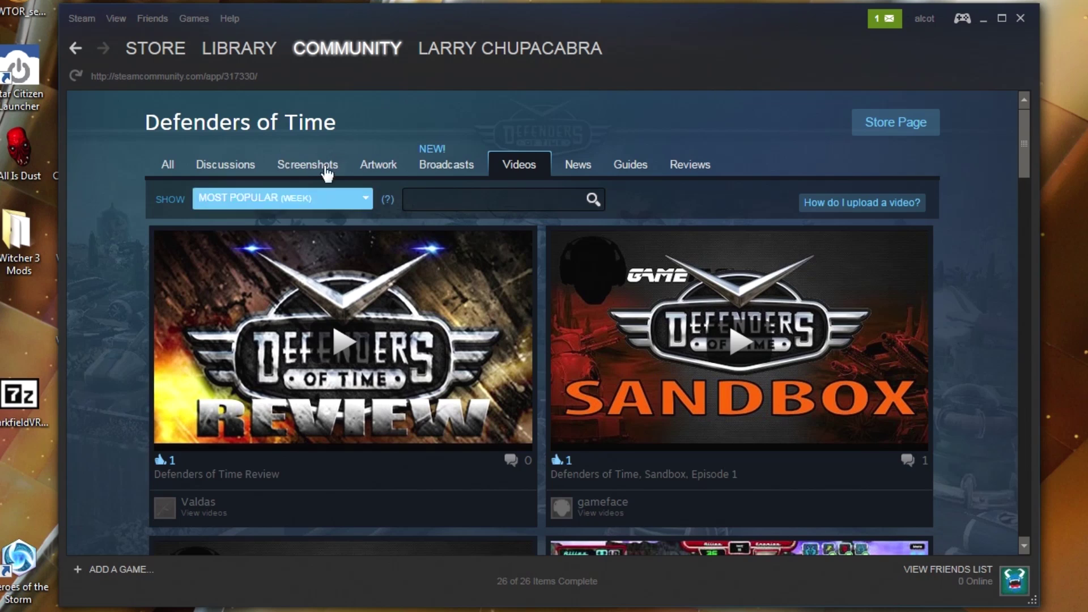
- Sort the videos by Most Recent, led by Who's That Indie? Defenders of Time
click(315, 198)
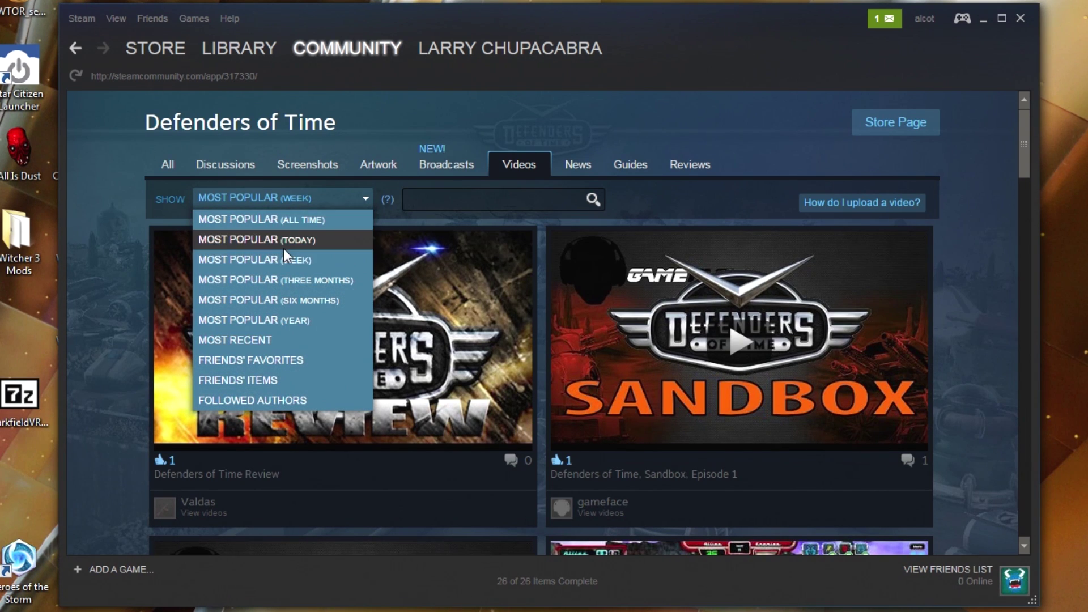
click(272, 341)
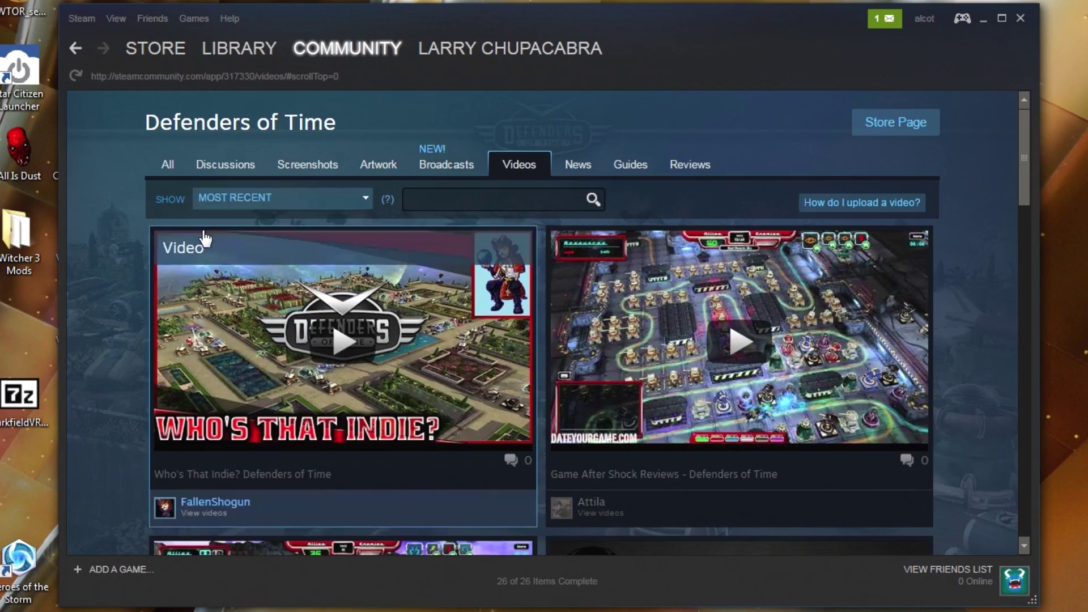
scroll(205, 238, down, 20)
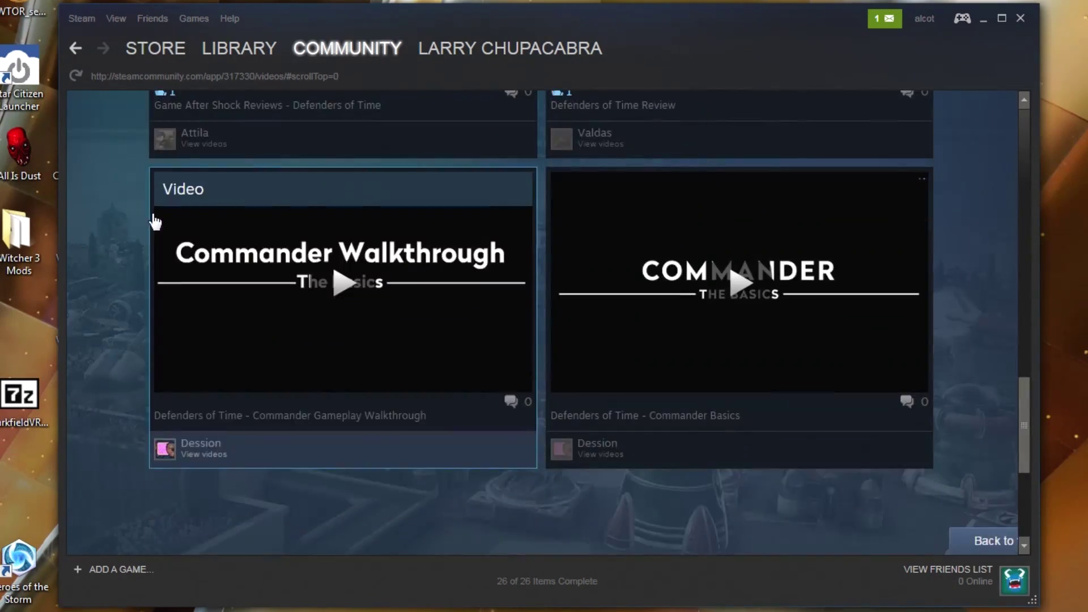
scroll(148, 230, up, 20)
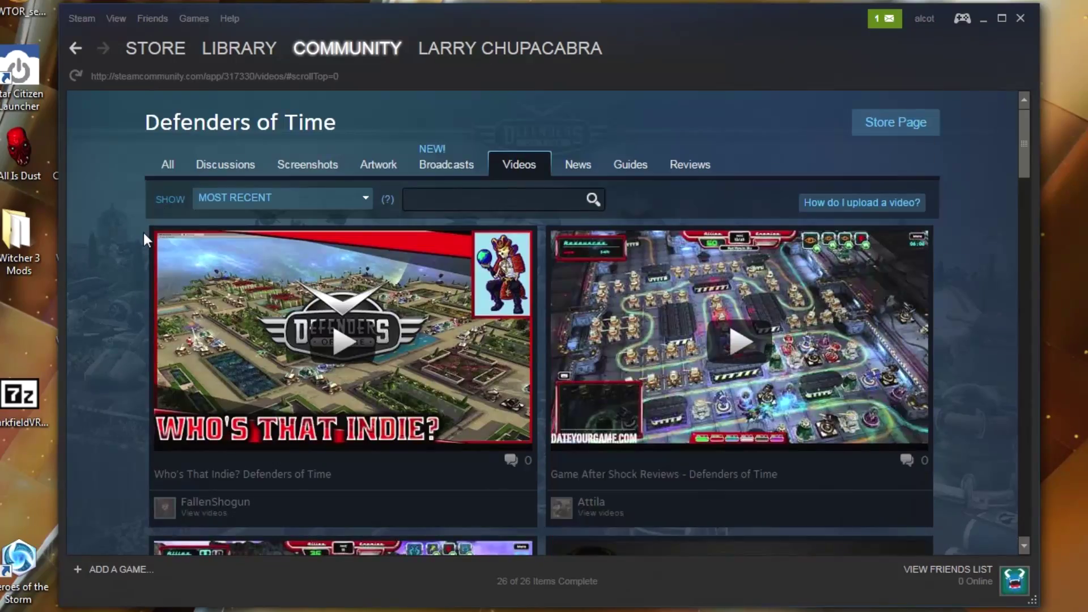
- Search the library for 'Layer' and open the Layers of Fear community hub
click(260, 49)
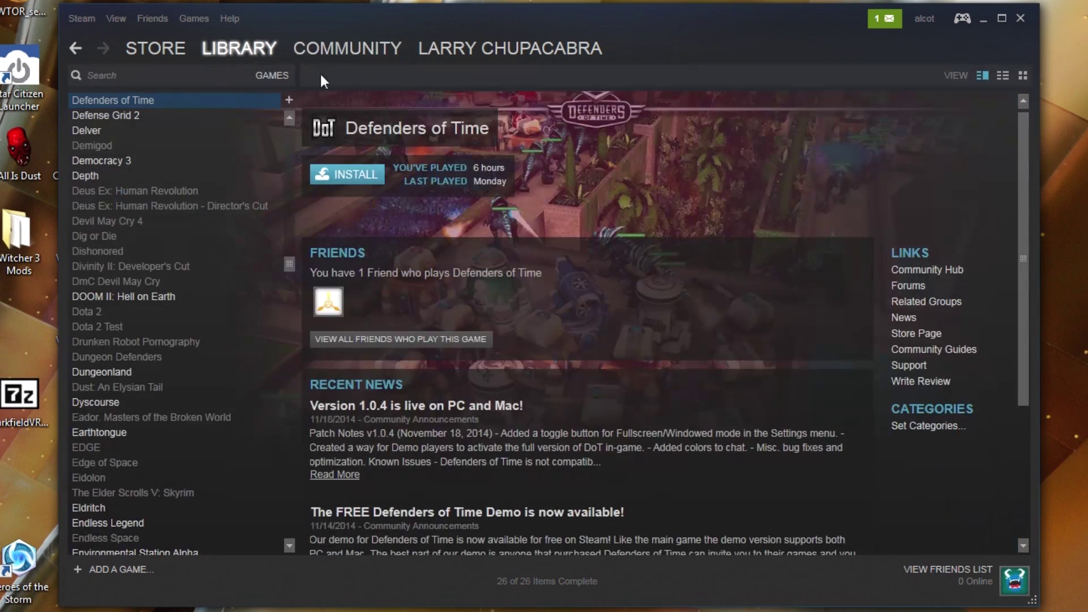
click(201, 76)
text(Layer)
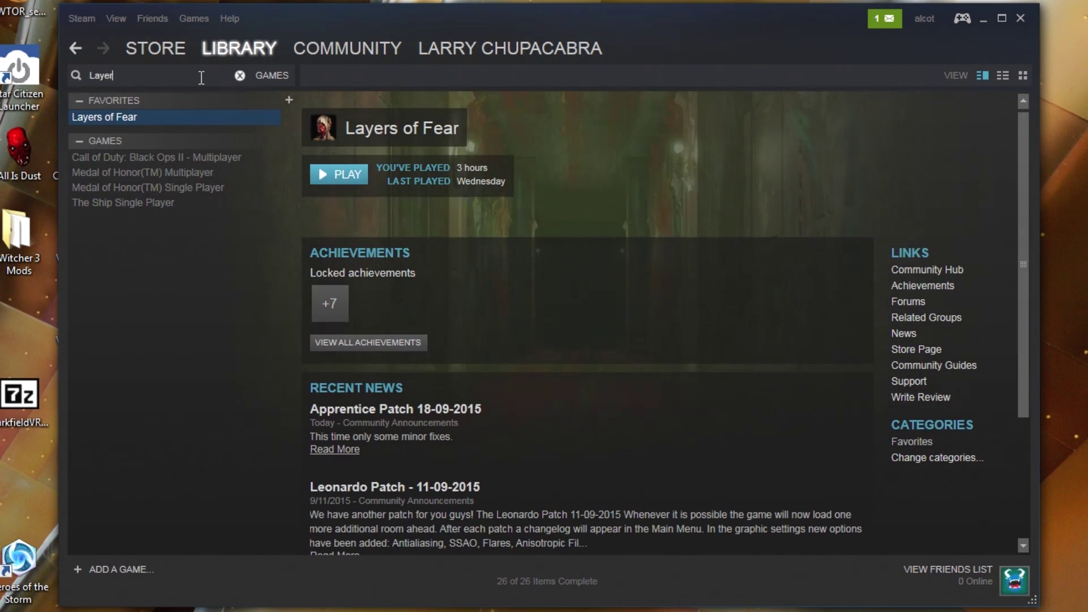
right_click(236, 120)
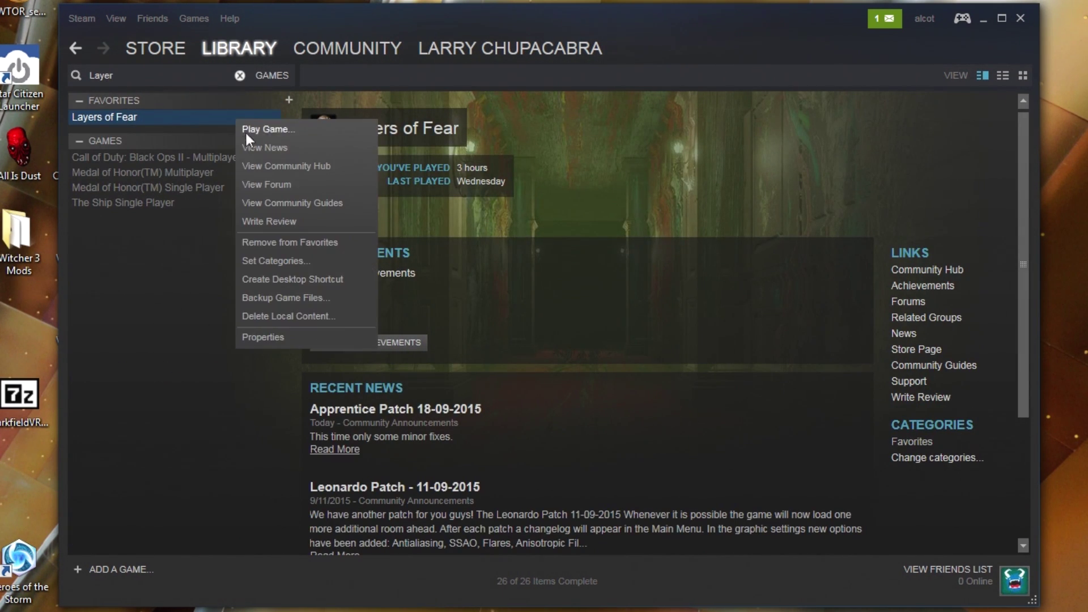
click(267, 169)
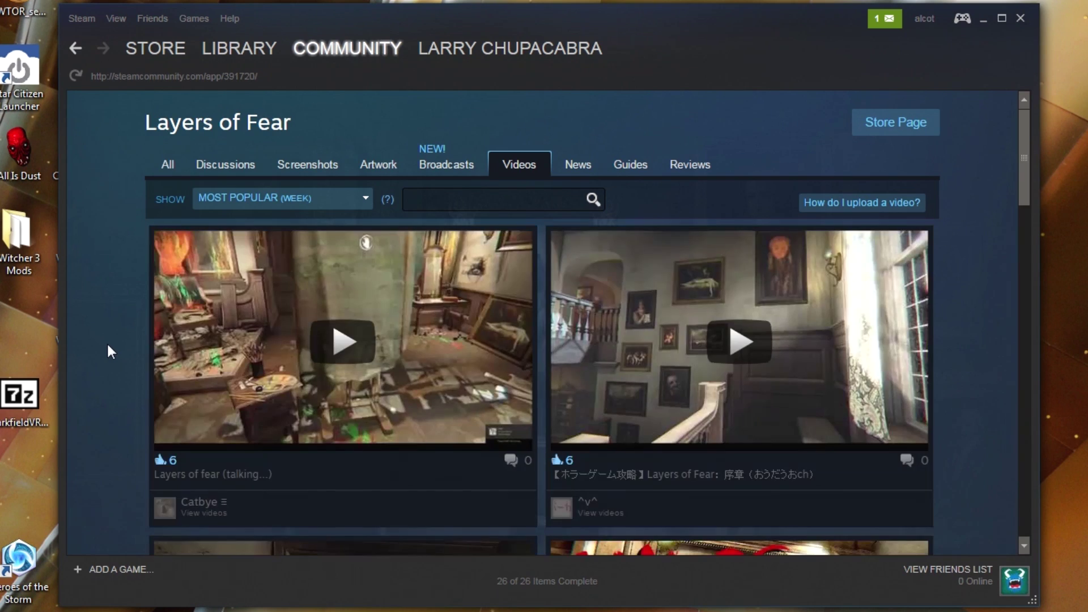
- Browse the Layers of Fear hub's Videos tab and open its sort options
scroll(107, 345, down, 10)
scroll(107, 291, up, 2)
scroll(110, 294, up, 2)
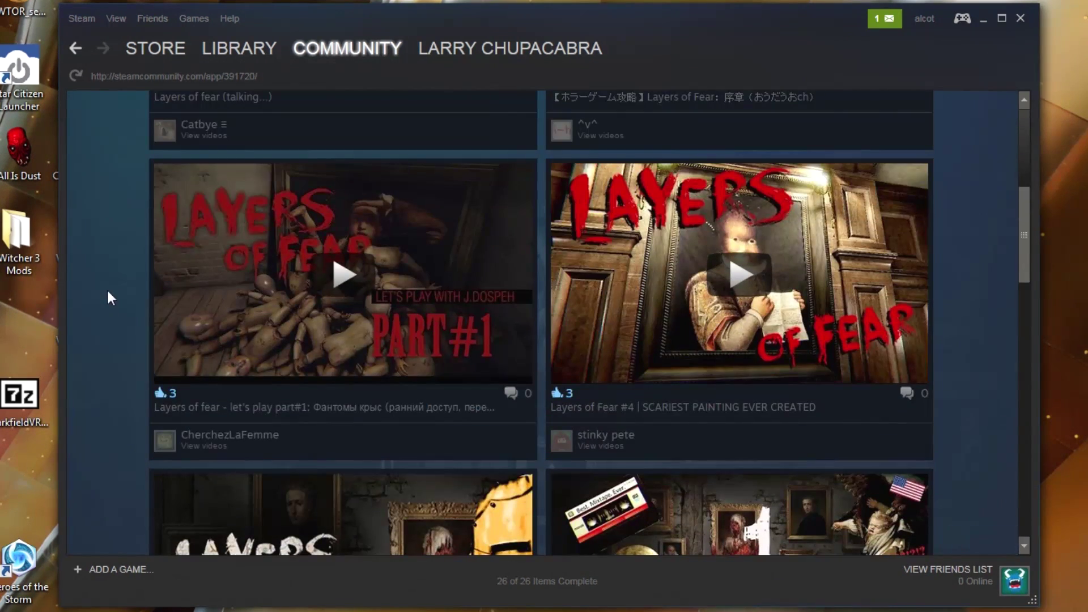
scroll(109, 292, down, 15)
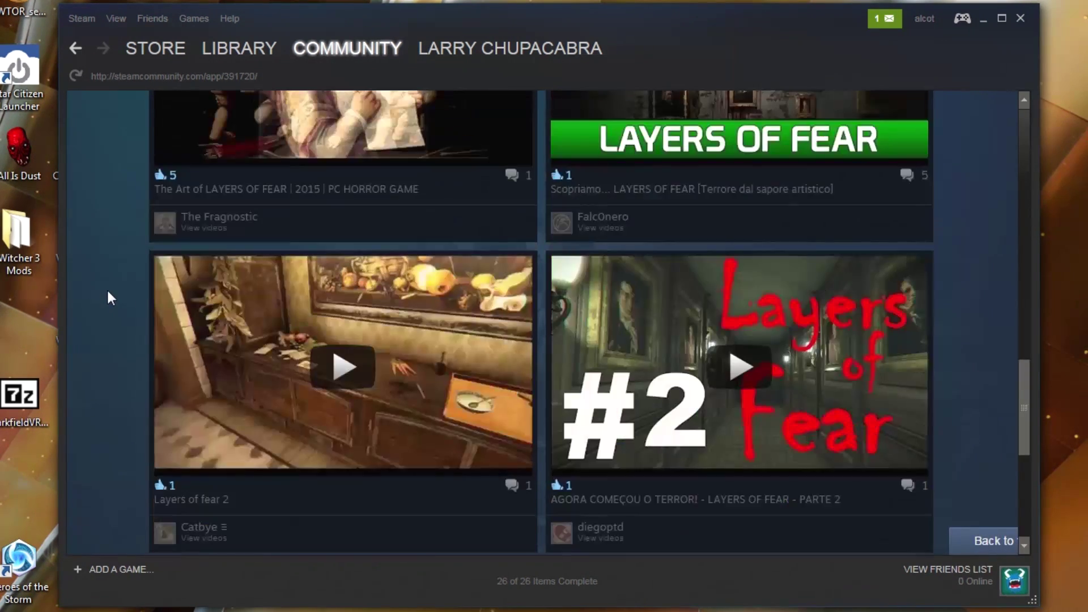
scroll(109, 293, up, 7)
scroll(108, 293, down, 6)
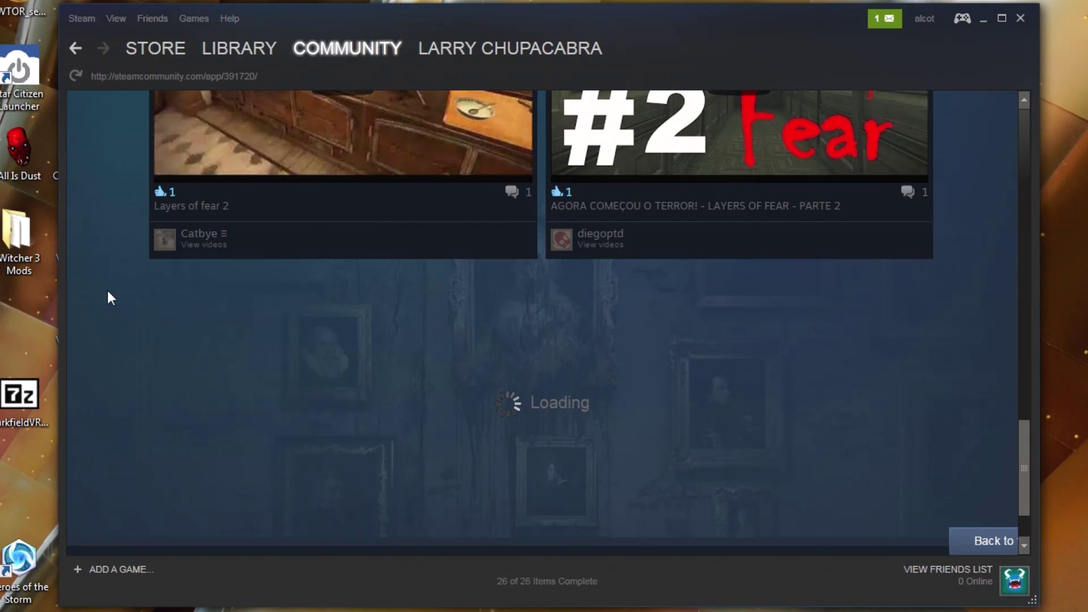
scroll(110, 296, up, 2)
scroll(109, 296, down, 10)
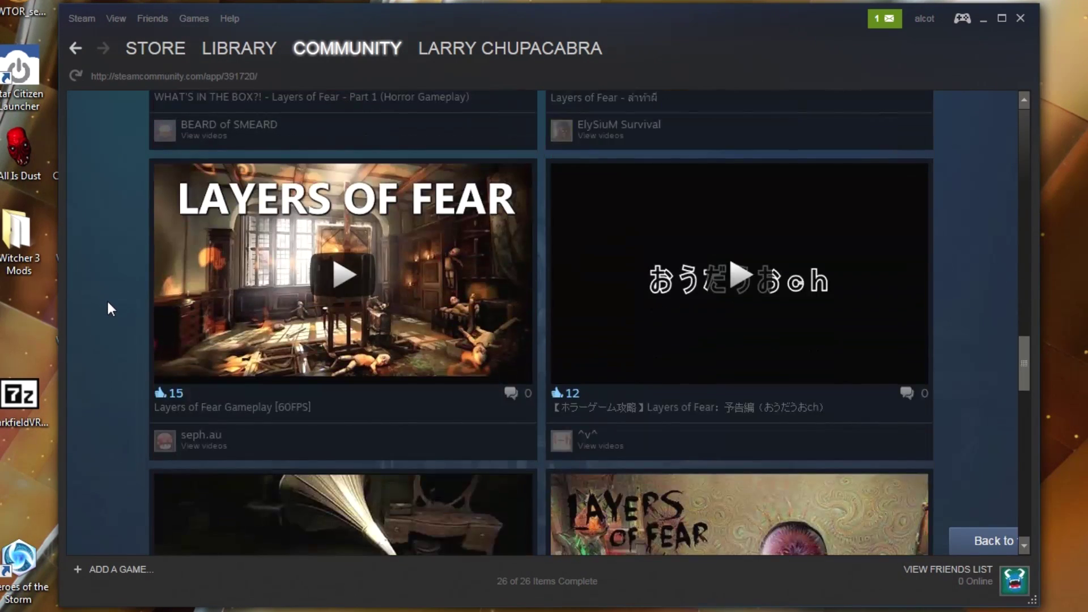
scroll(111, 317, up, 6)
scroll(109, 319, up, 15)
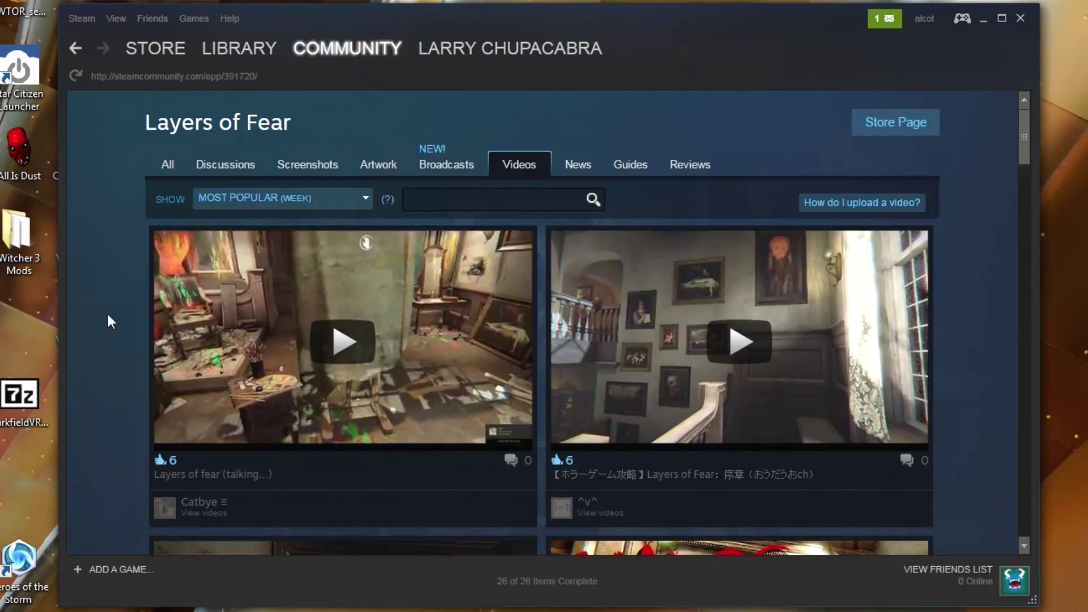
click(341, 192)
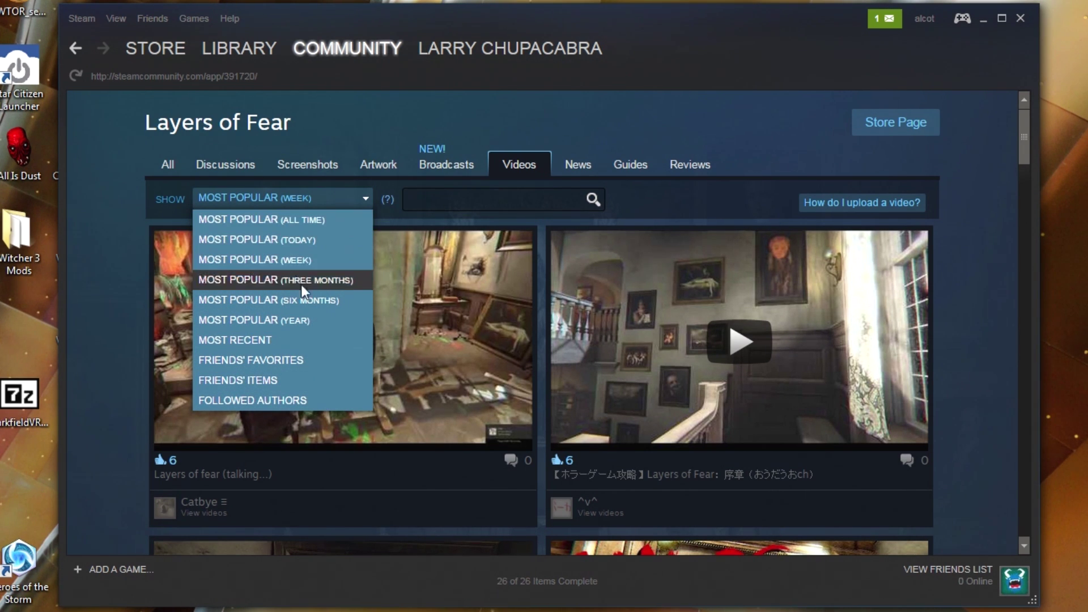
click(294, 340)
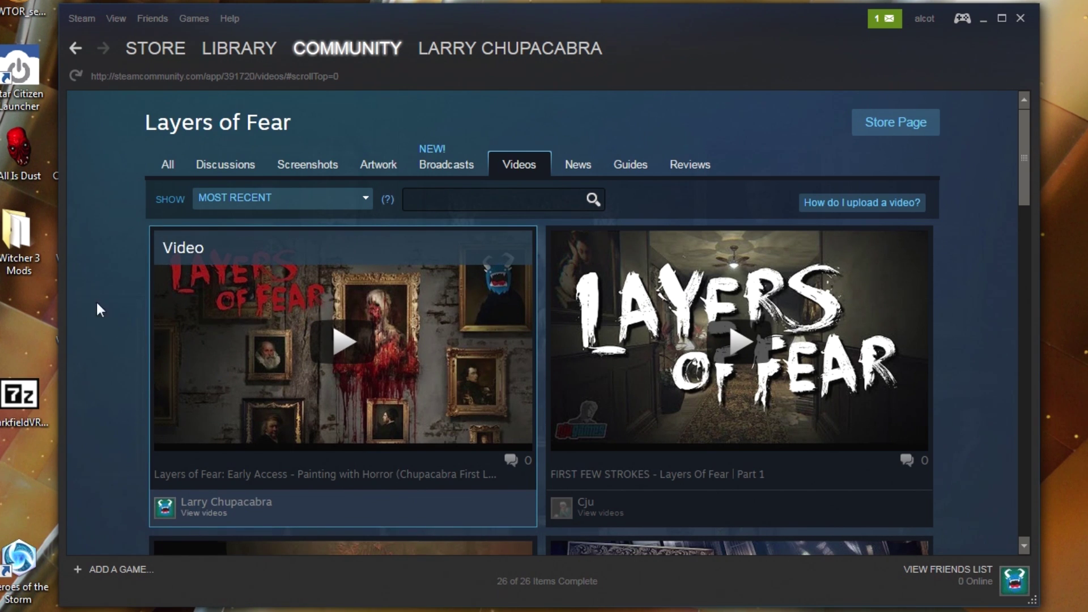
scroll(85, 294, down, 5)
scroll(73, 290, down, 9)
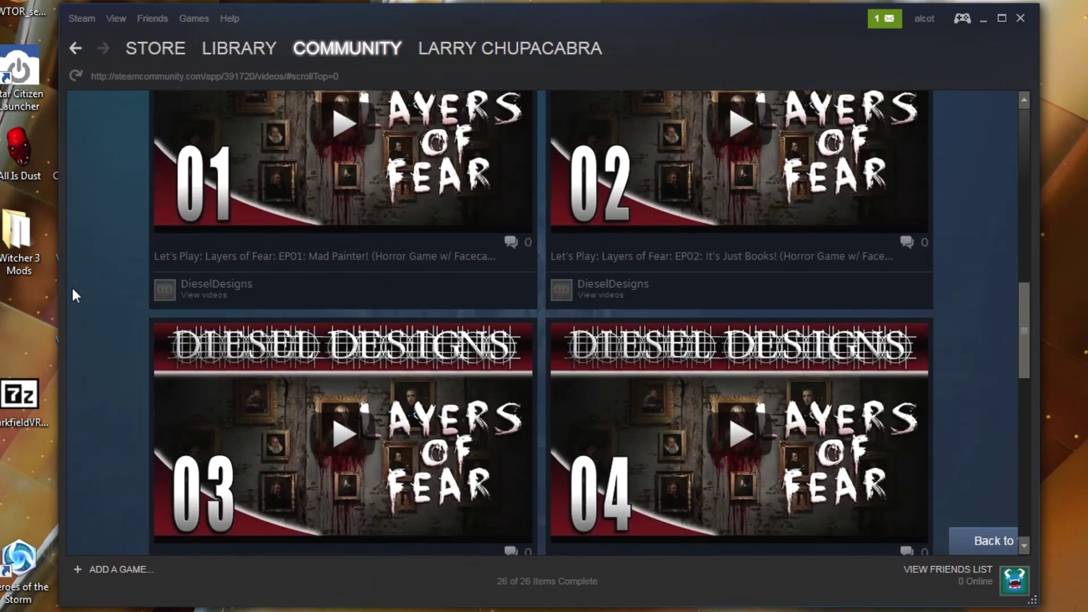
scroll(73, 291, up, 12)
scroll(72, 295, up, 2)
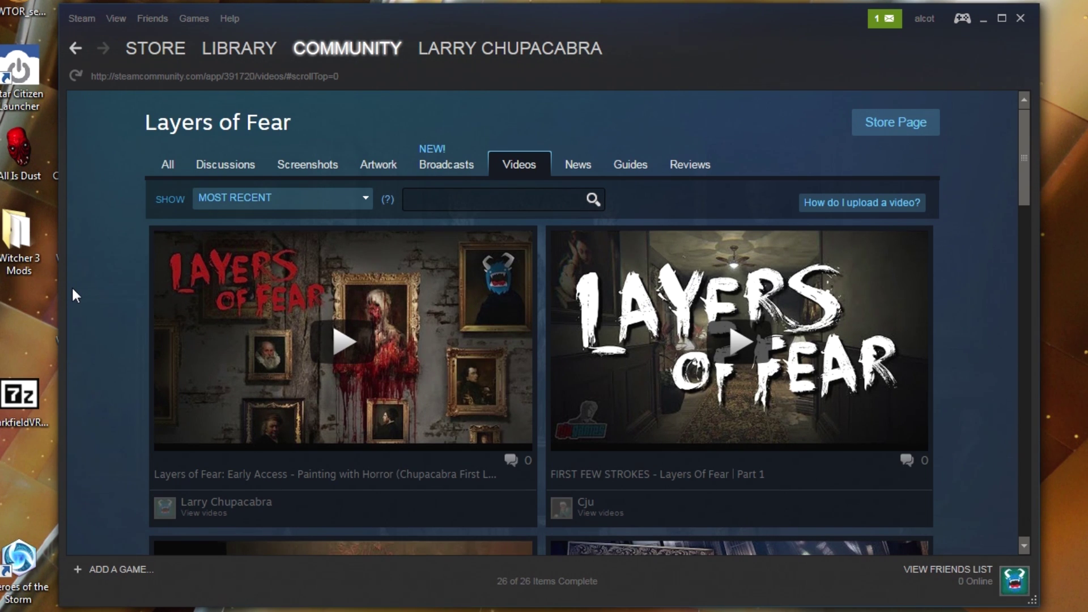
scroll(72, 286, down, 8)
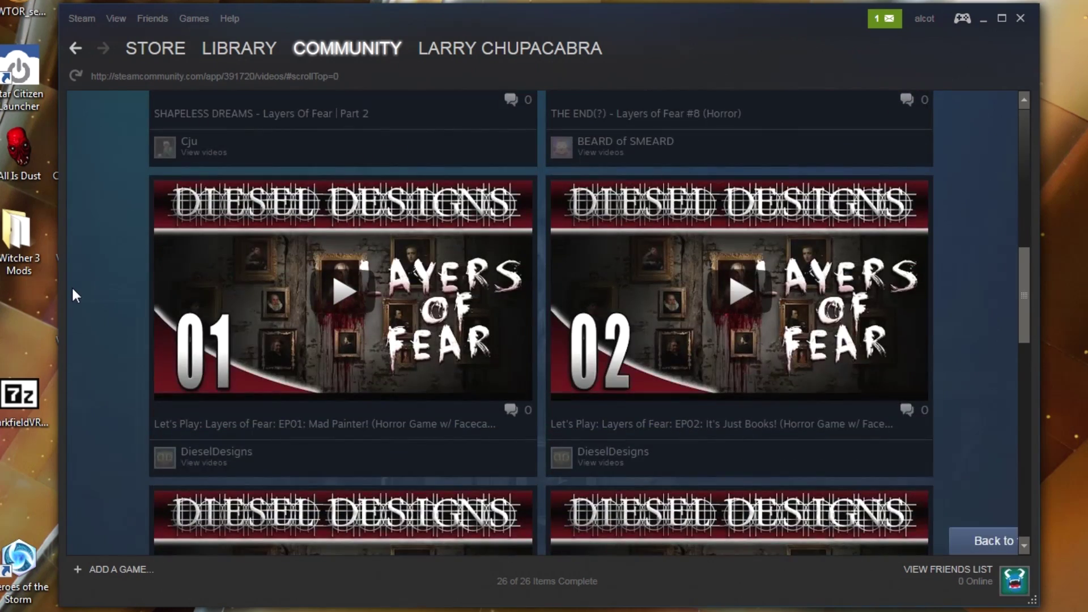
scroll(72, 288, down, 10)
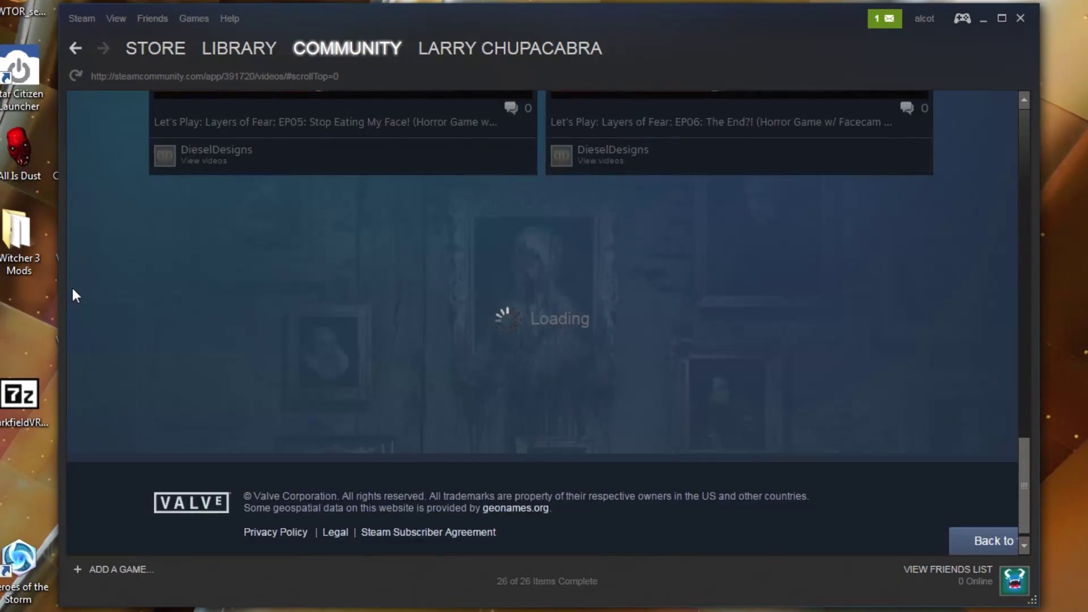
scroll(72, 289, up, 18)
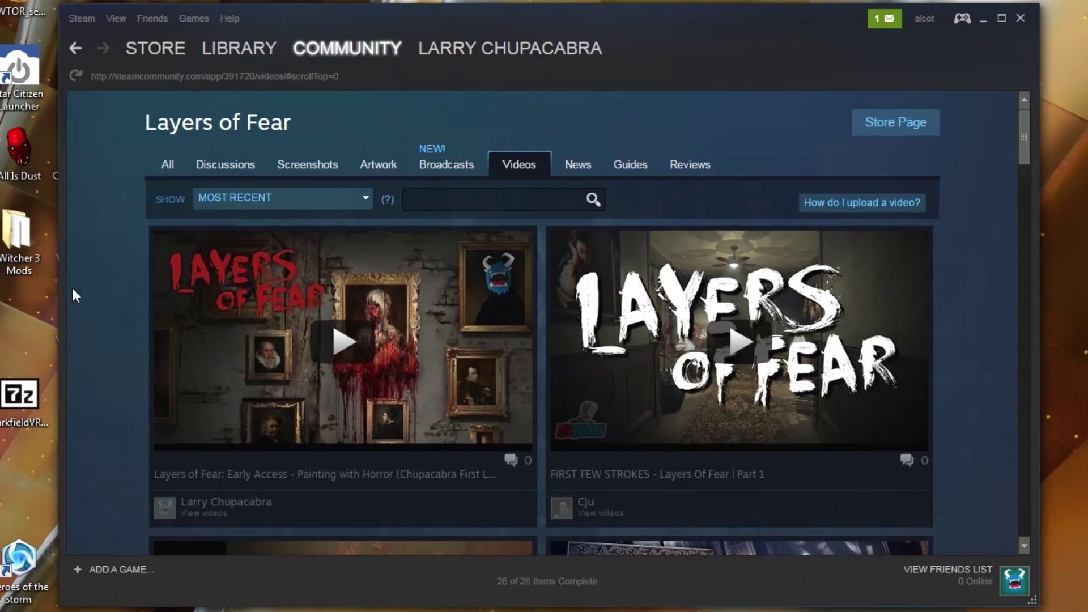
scroll(72, 290, down, 5)
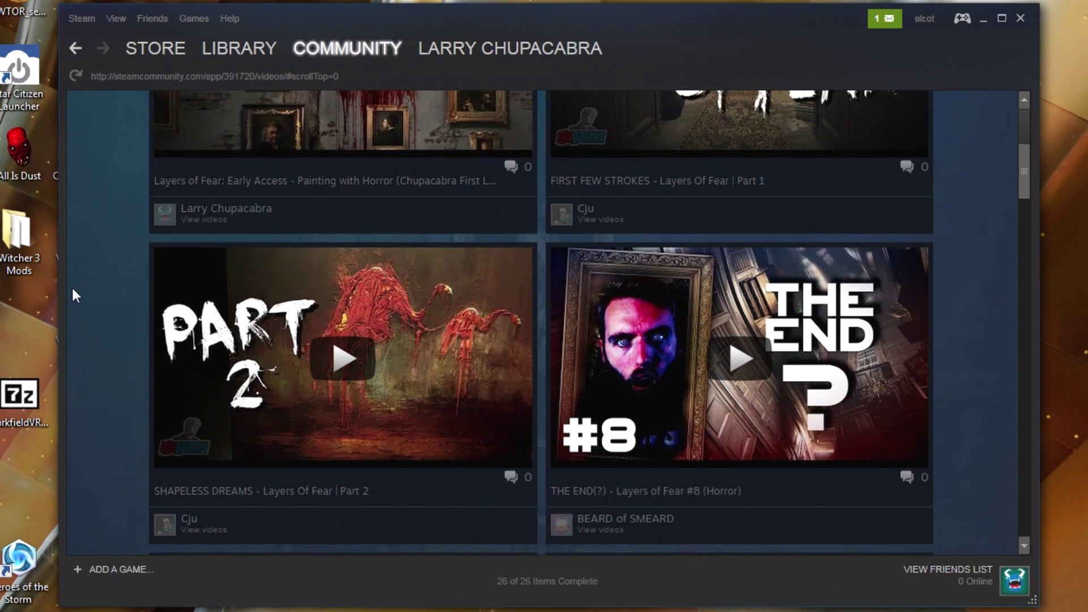
scroll(72, 285, up, 5)
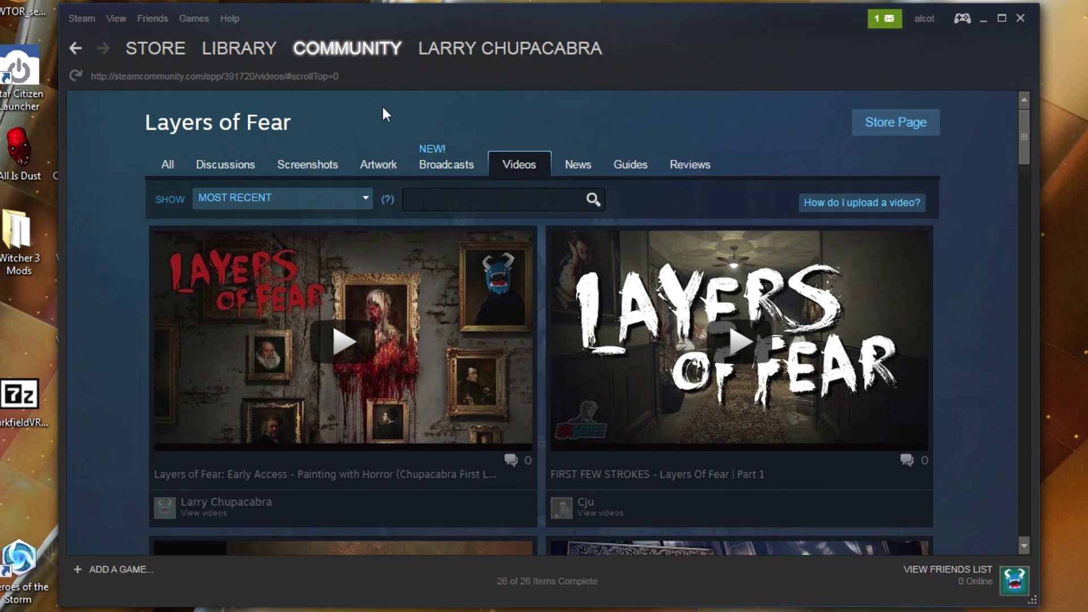
- After Layers of Fear's broadcasts, open ARK: Survival Evolved's community hub from the library
click(446, 164)
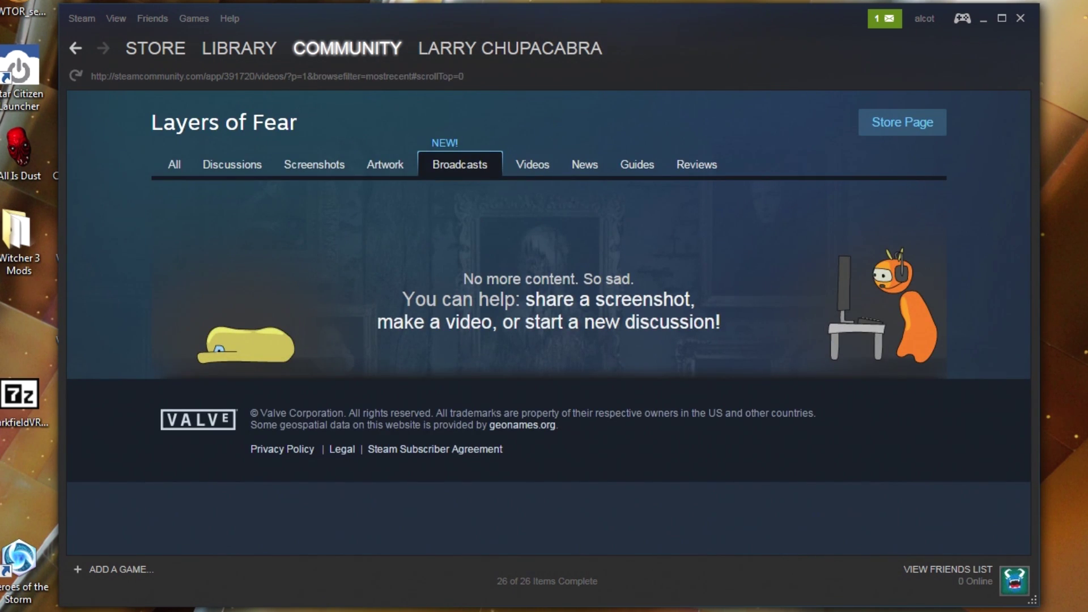
click(271, 51)
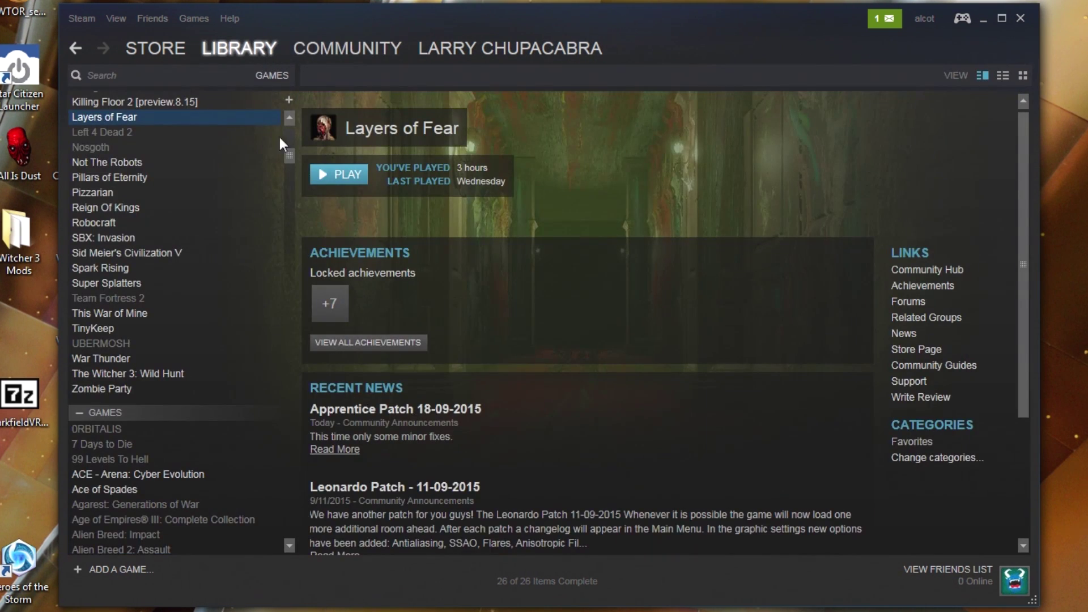
click(201, 164)
scroll(193, 226, up, 9)
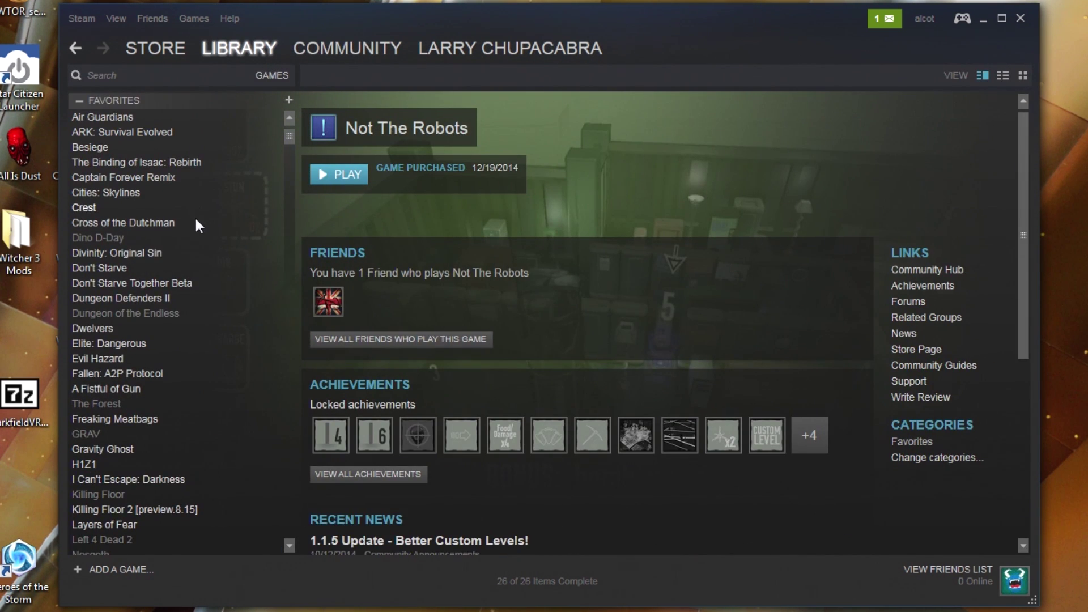
click(195, 223)
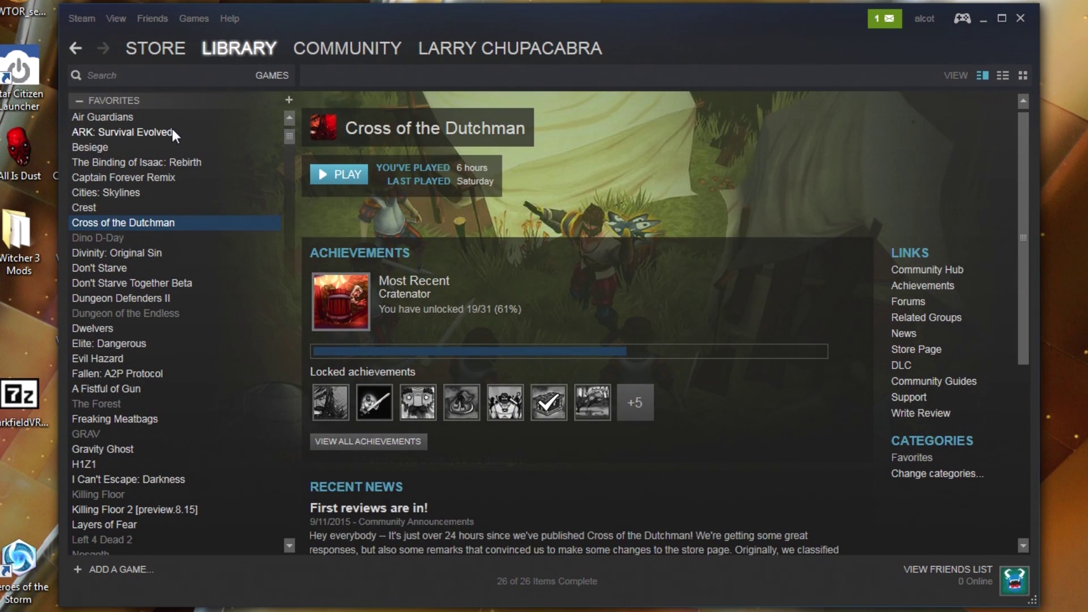
click(172, 131)
right_click(217, 129)
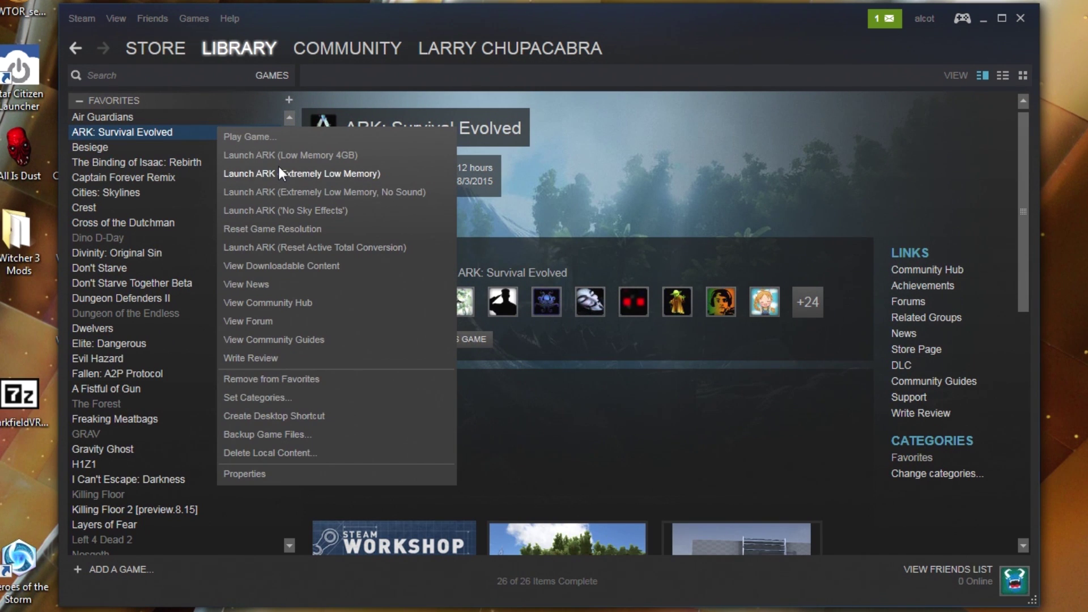
click(278, 303)
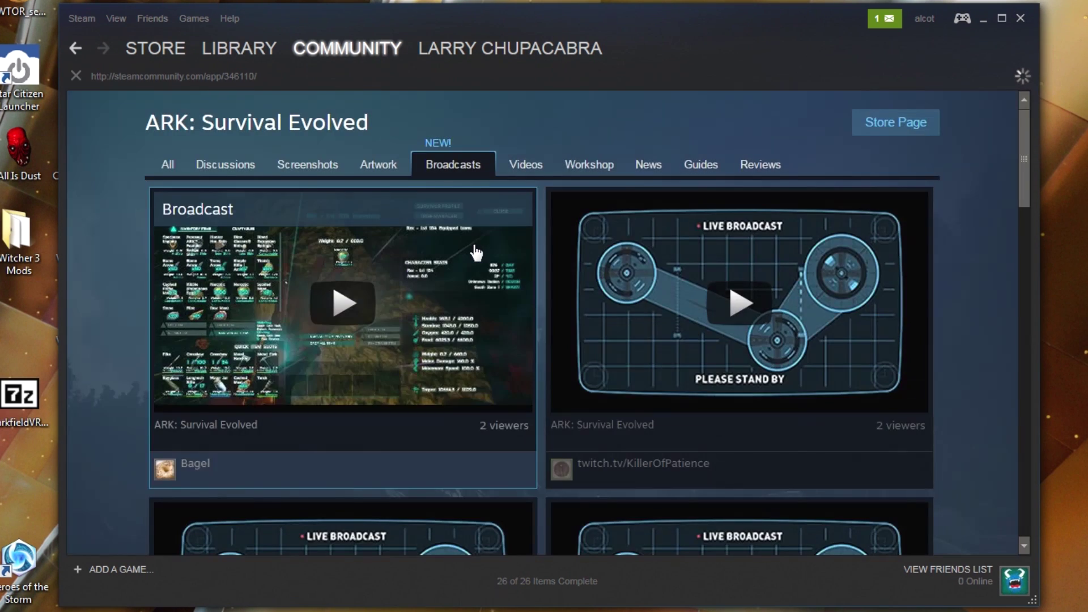
- Scroll through ARK: Survival Evolved's list of live broadcasts
scroll(132, 291, down, 8)
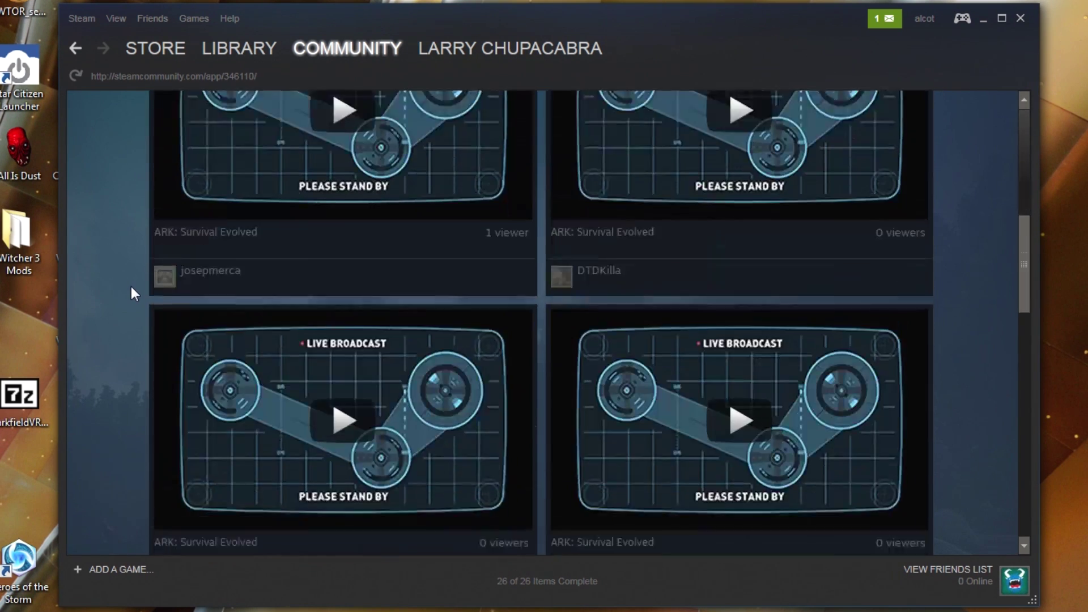
scroll(131, 287, up, 8)
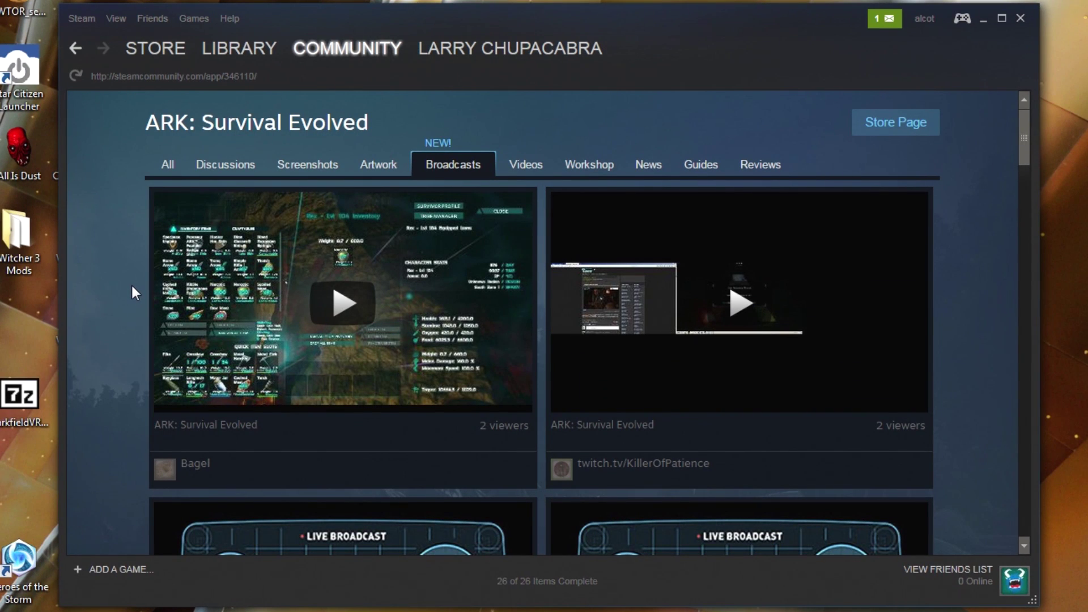
scroll(132, 290, down, 15)
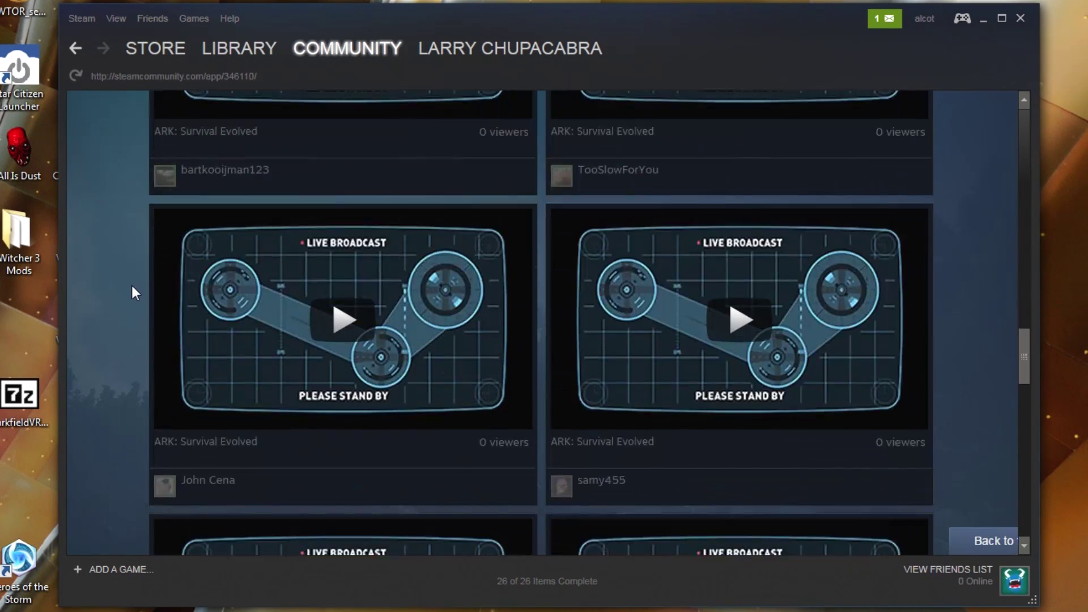
scroll(132, 290, down, 10)
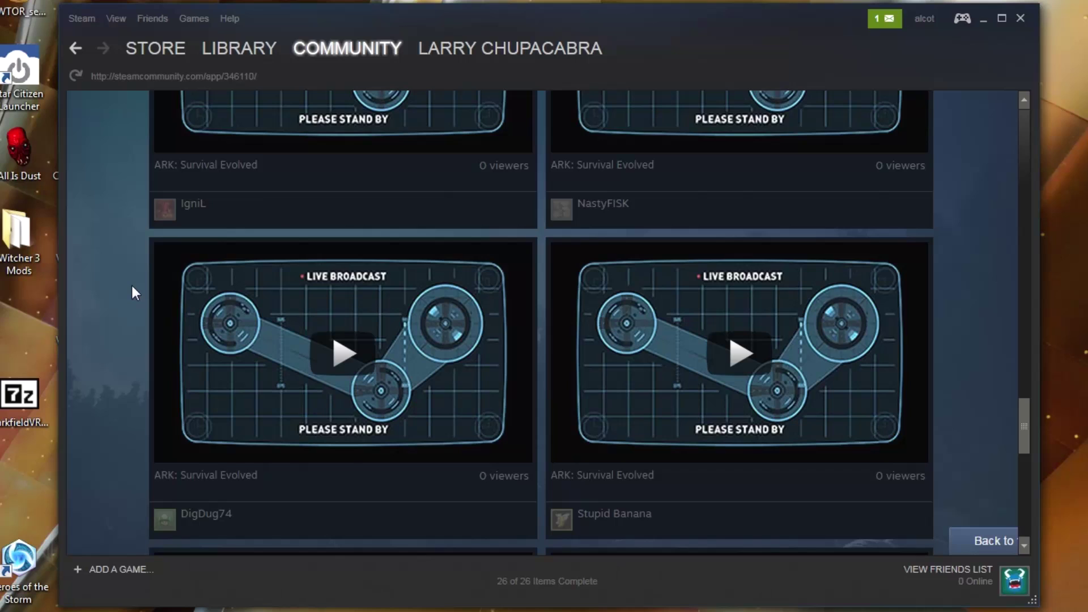
scroll(132, 290, down, 10)
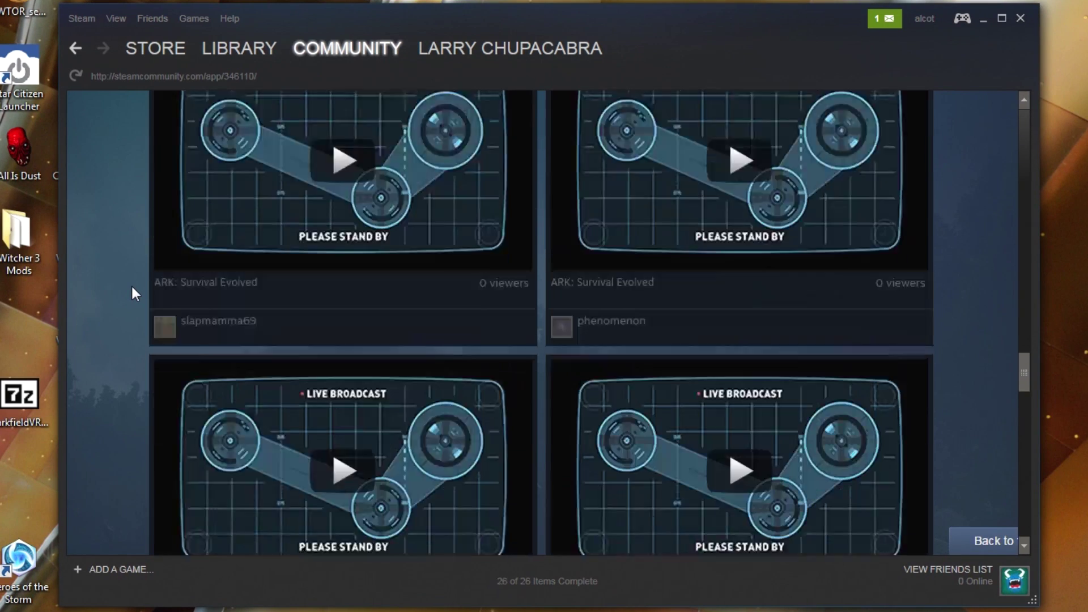
scroll(132, 290, down, 10)
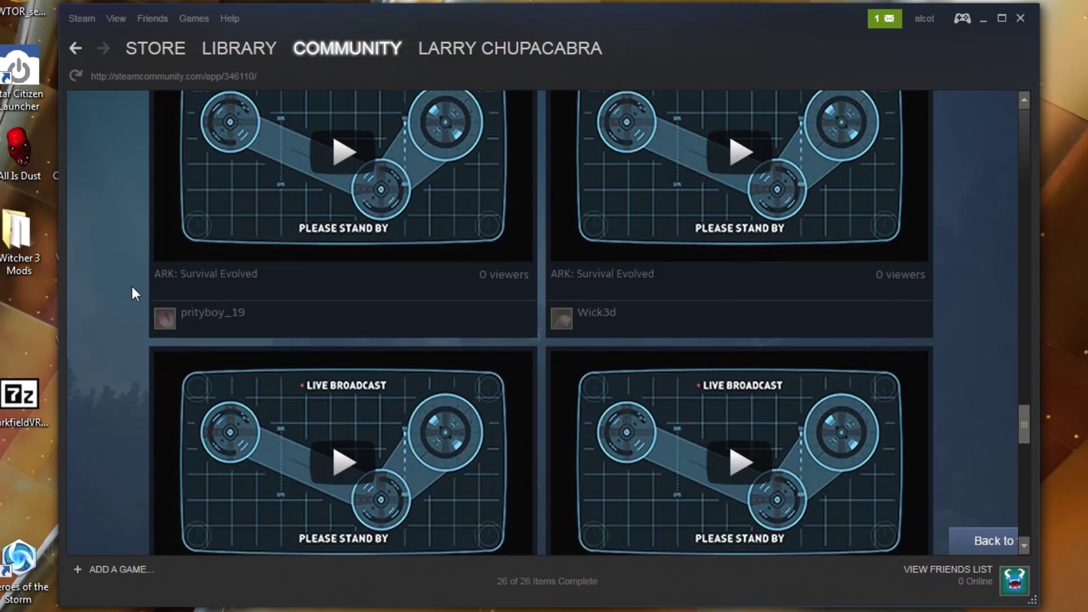
scroll(132, 291, down, 10)
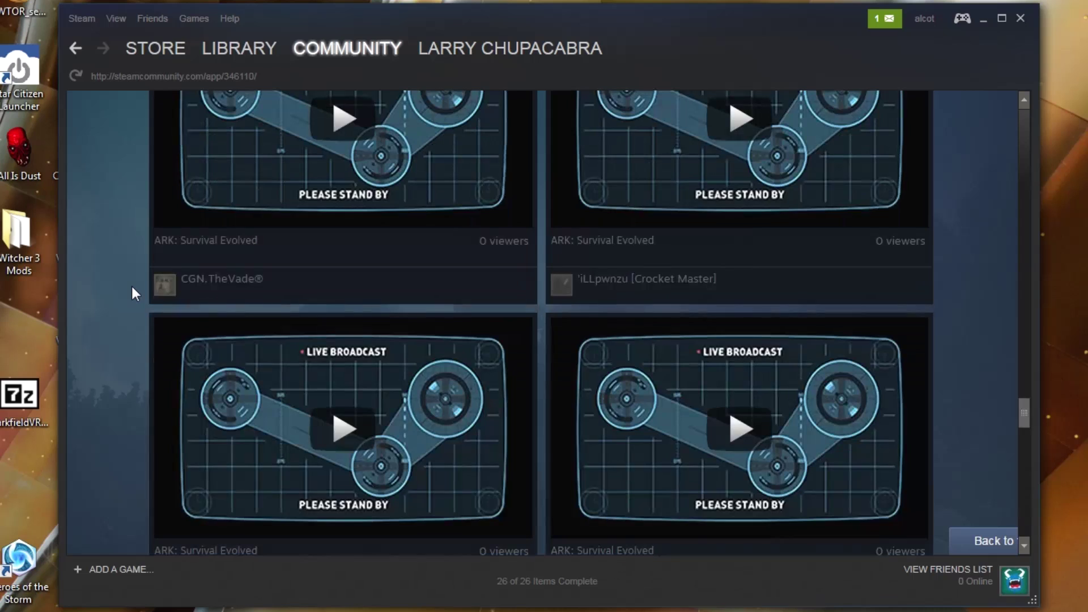
scroll(132, 289, down, 5)
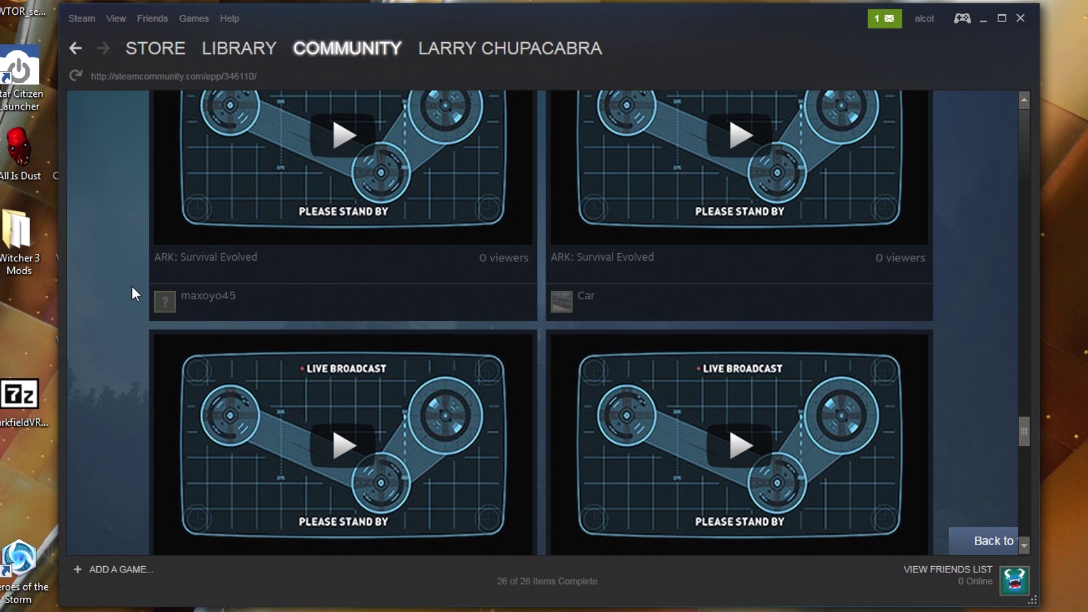
scroll(131, 284, up, 5)
- Go to the profile's Content pages from the profile name menu
mouse_move(324, 33)
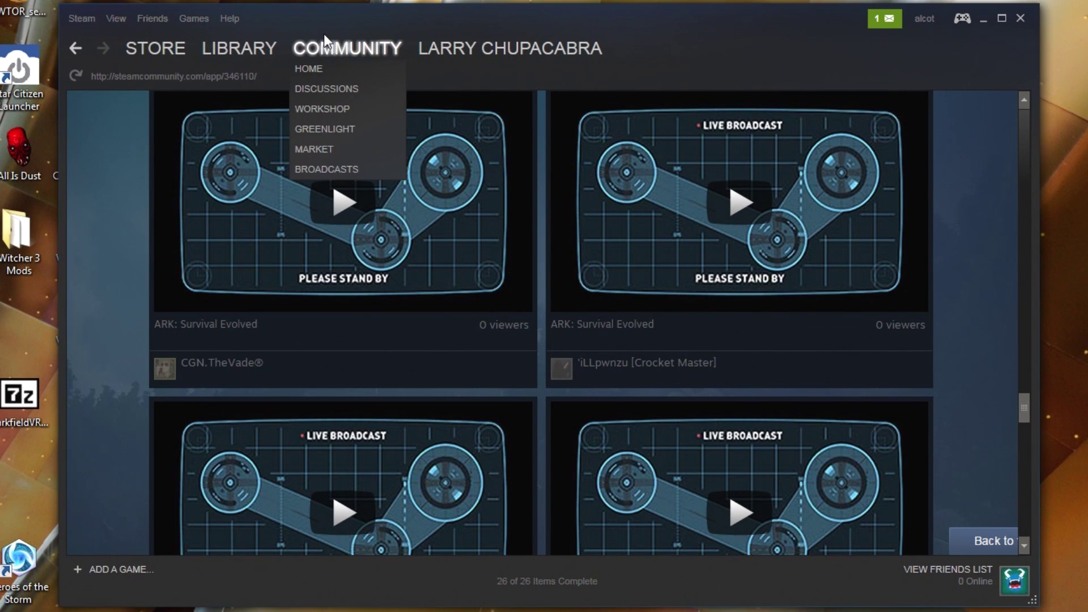
mouse_move(454, 55)
click(462, 148)
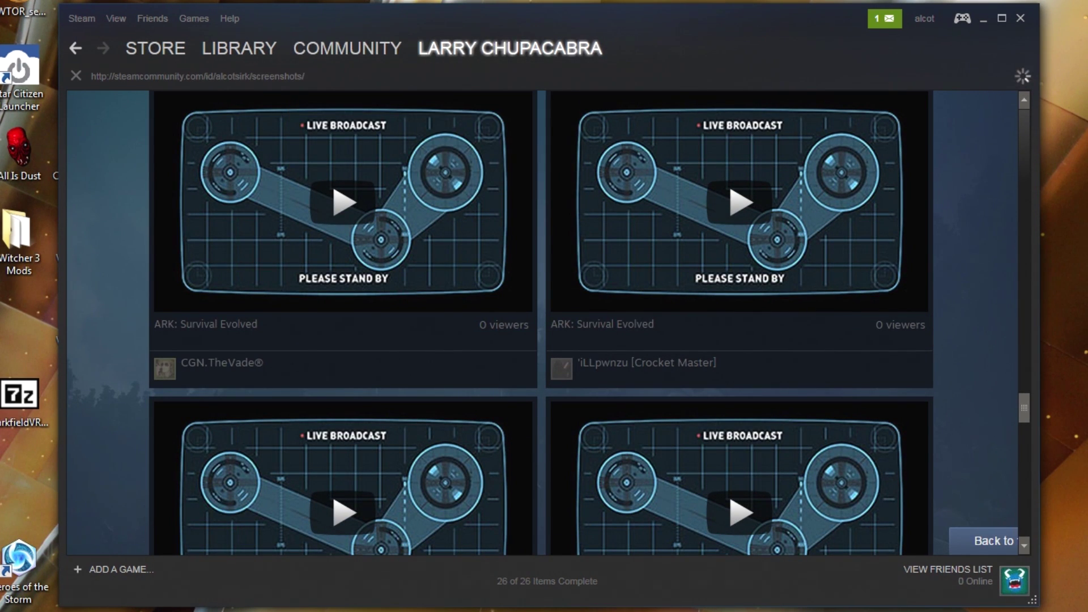
- Switch the profile content page to Videos and browse the grid of 297 videos
scroll(466, 266, down, 5)
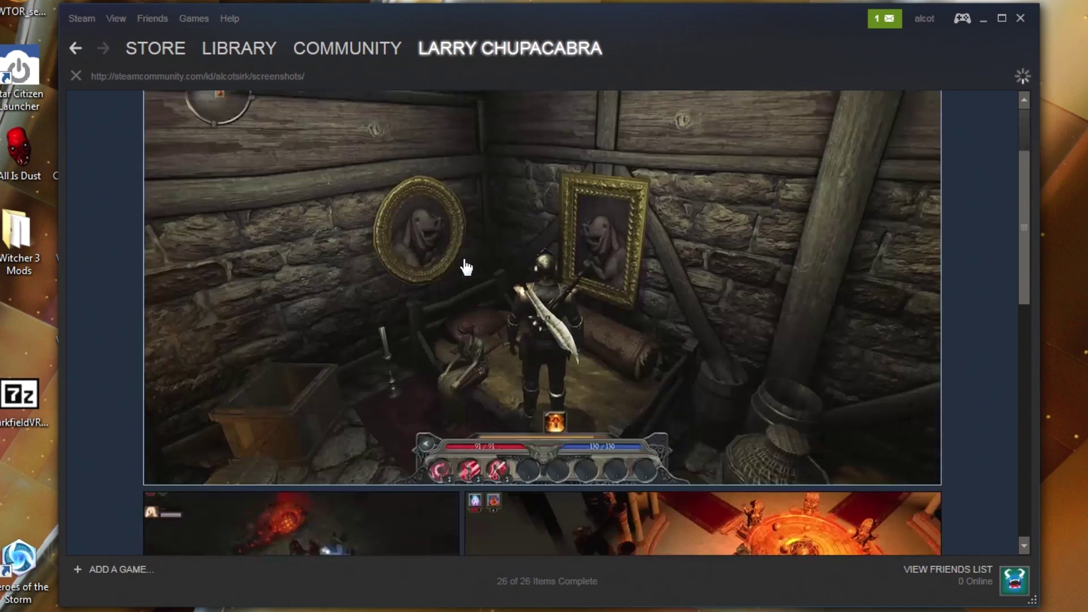
scroll(464, 264, up, 5)
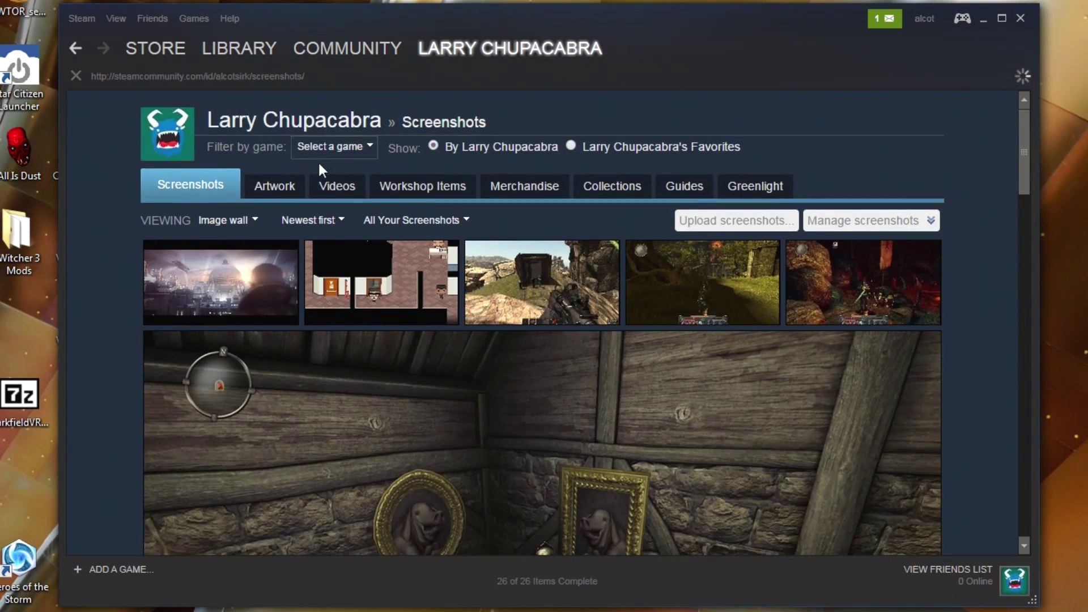
click(336, 184)
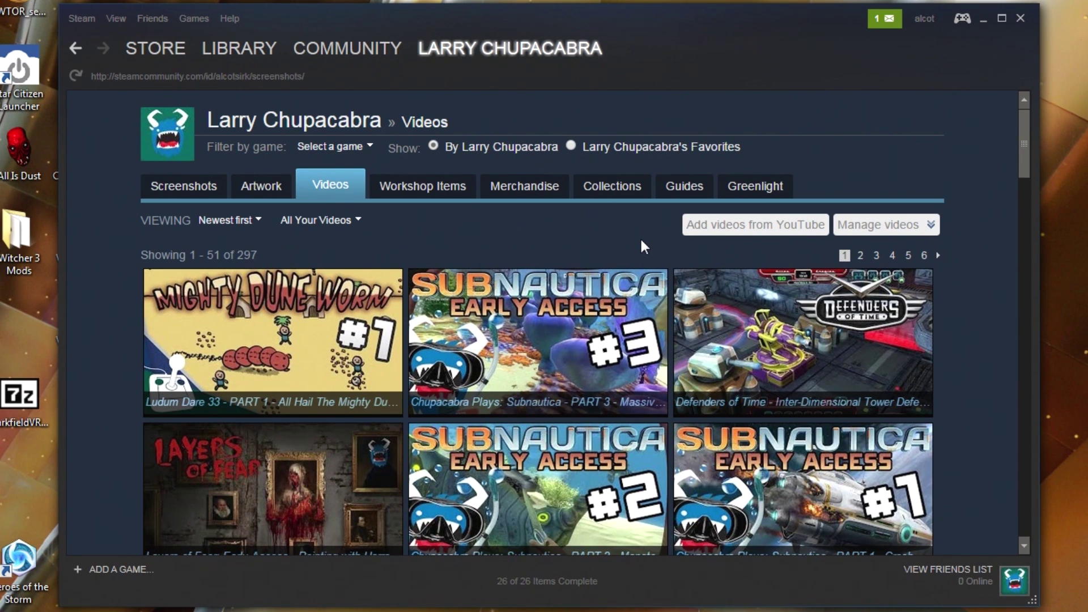
scroll(627, 230, down, 5)
scroll(102, 327, down, 5)
scroll(102, 329, down, 5)
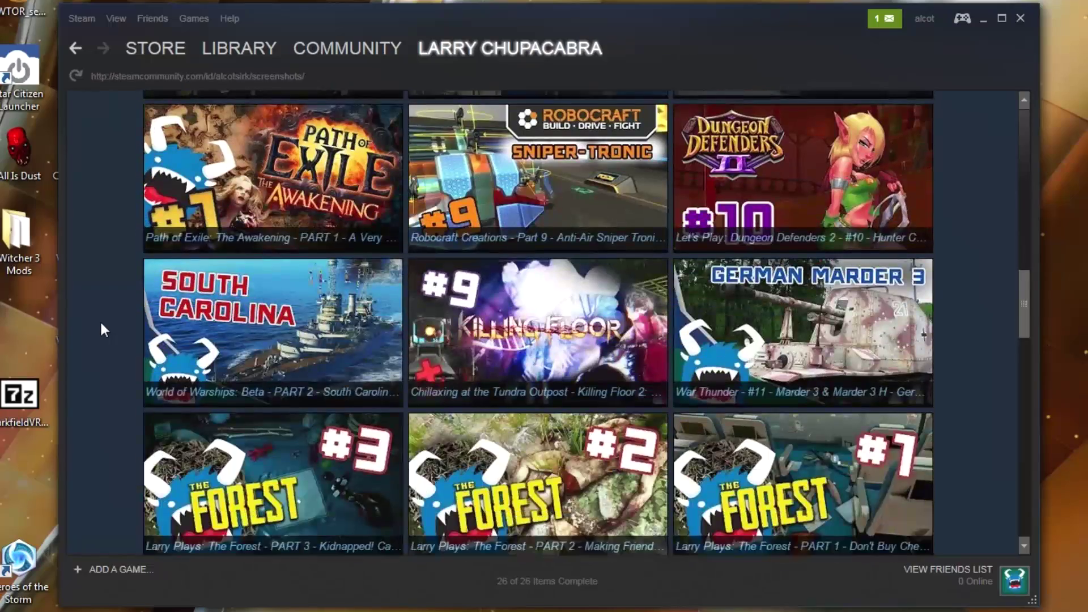
scroll(102, 329, down, 5)
scroll(102, 329, up, 5)
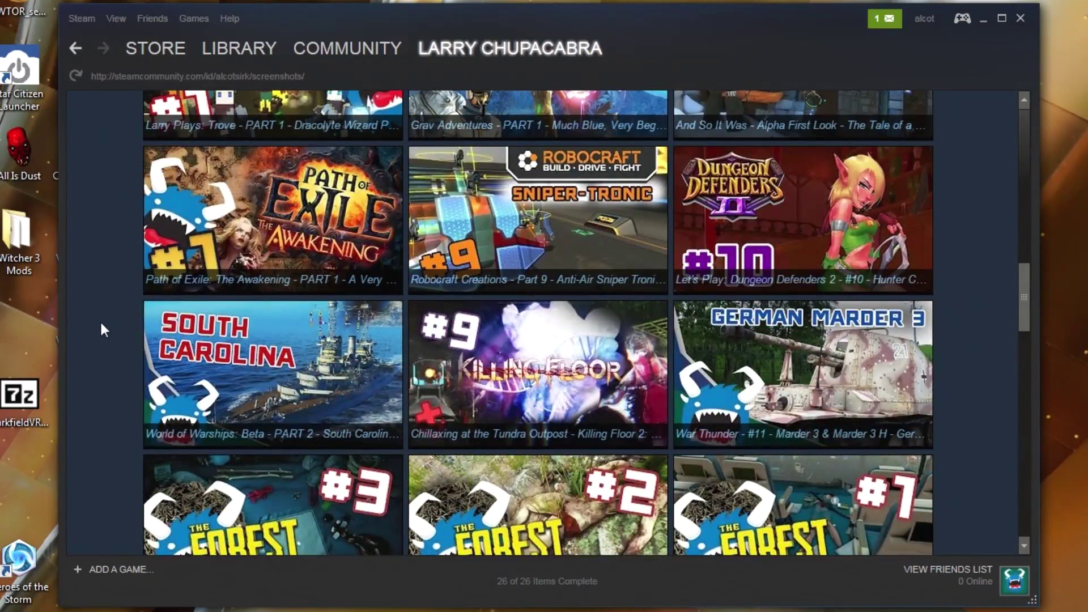
scroll(102, 329, up, 15)
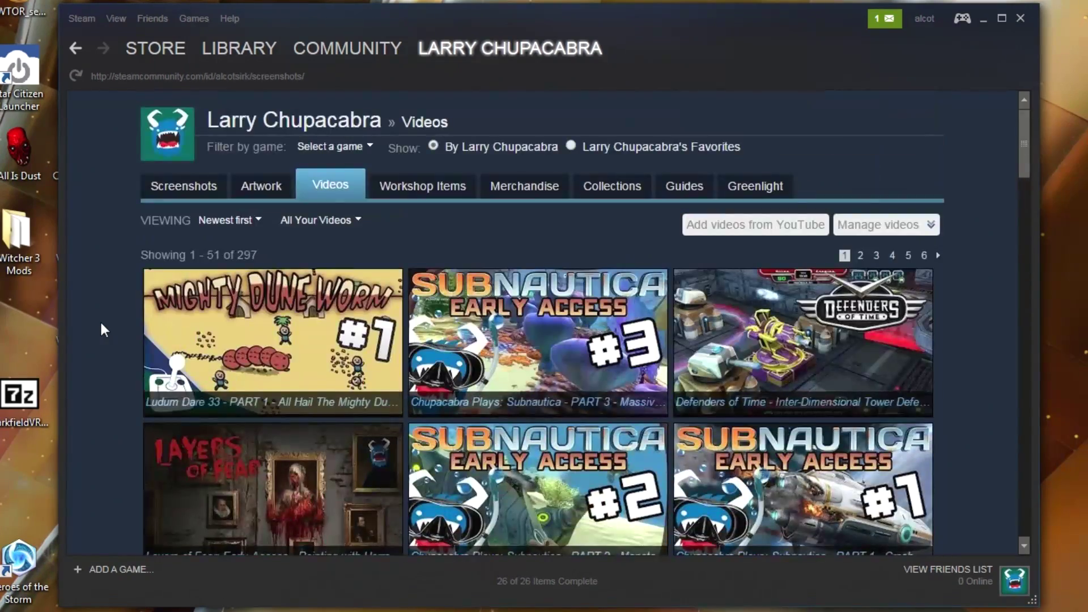